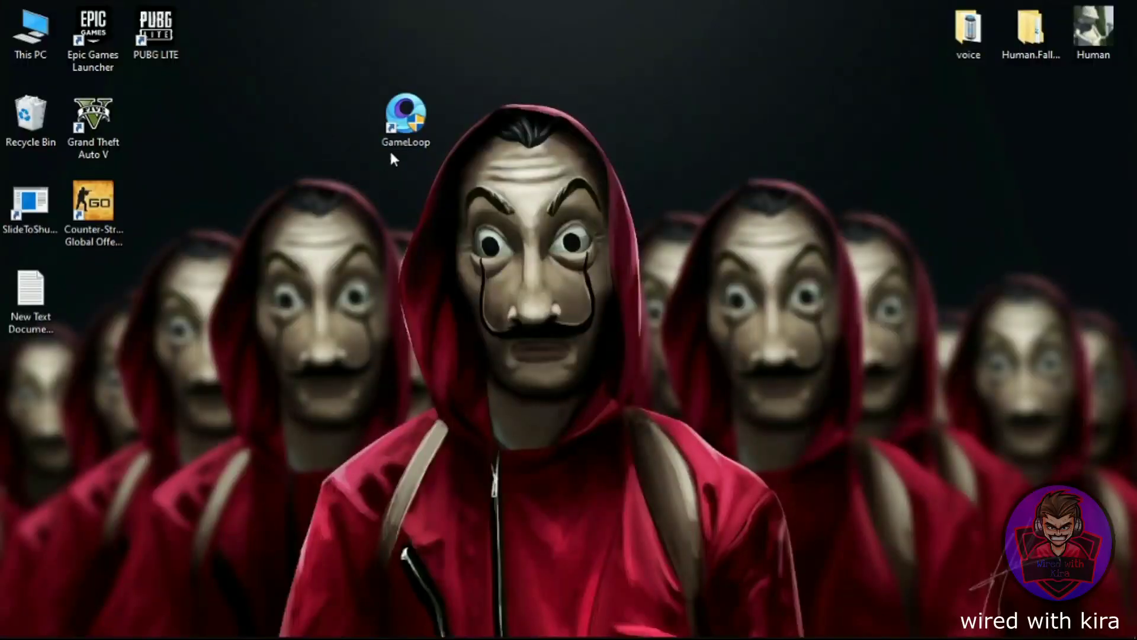
- Launch GameLoop and open its Setting Center
left_click(405, 129)
double_click(405, 130)
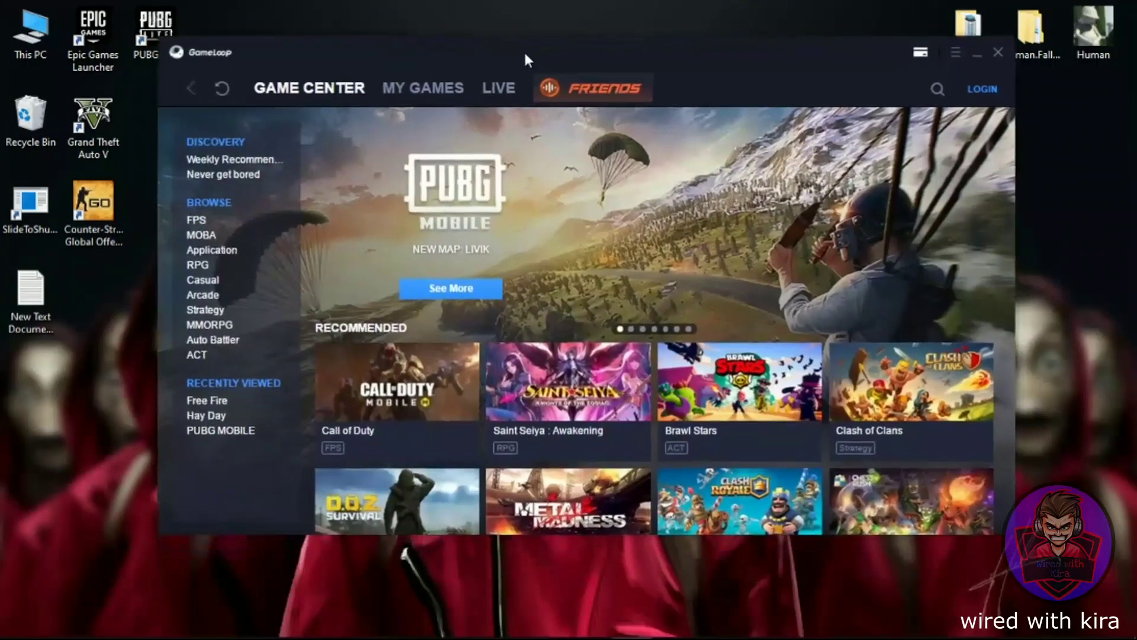
left_click(955, 53)
left_click(951, 123)
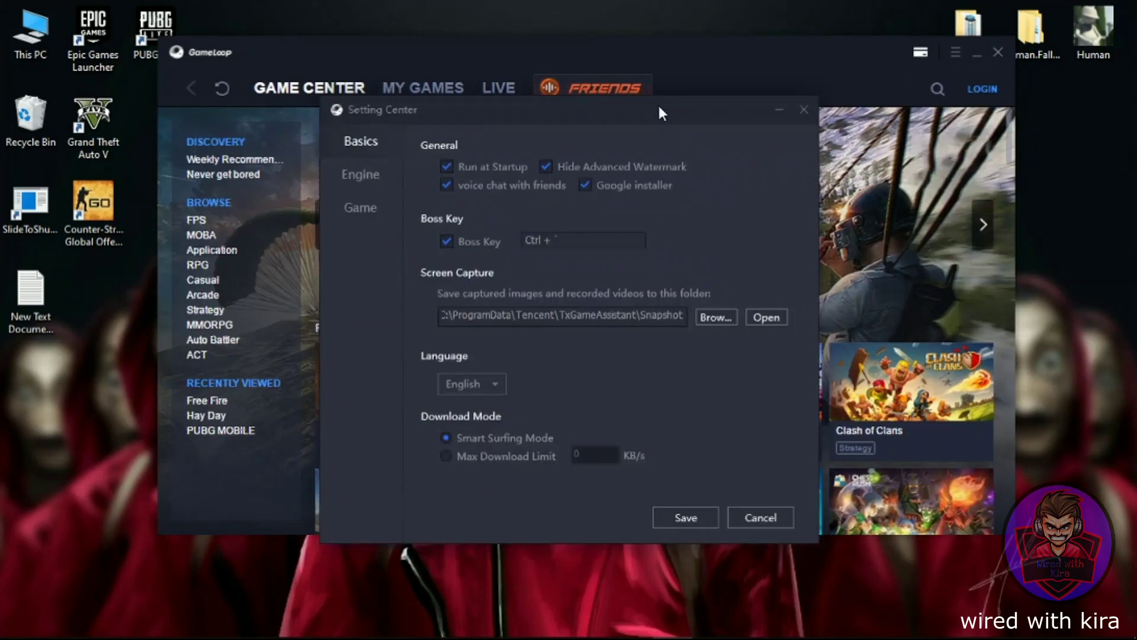
- Turn off Run at Startup and Google installer in the basic settings
left_click_drag(657, 103, 683, 114)
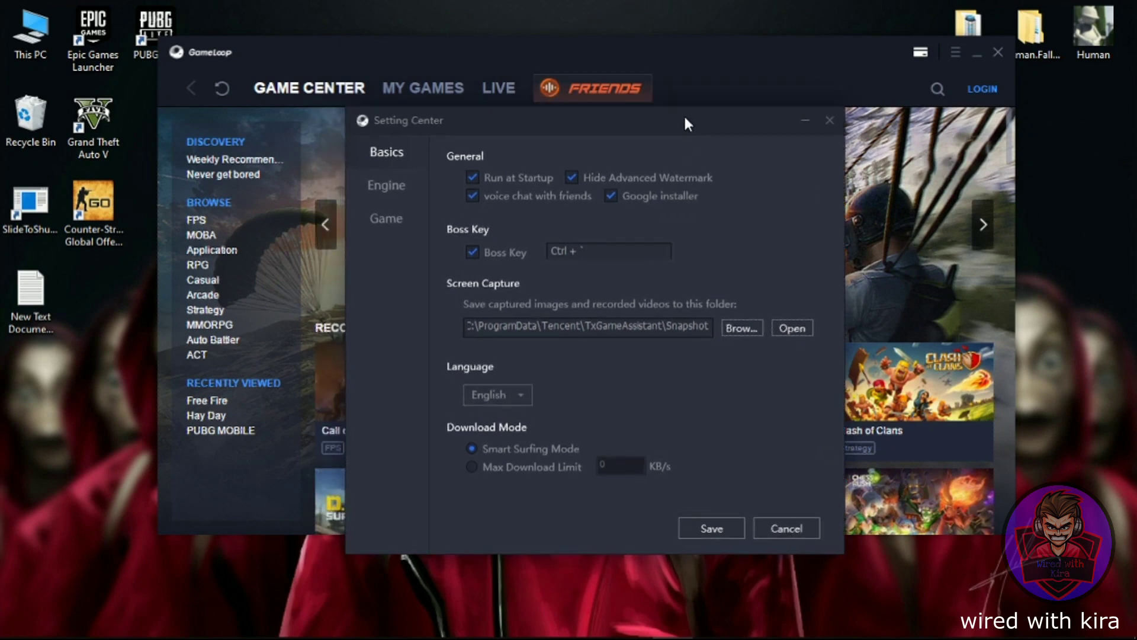
left_click(473, 177)
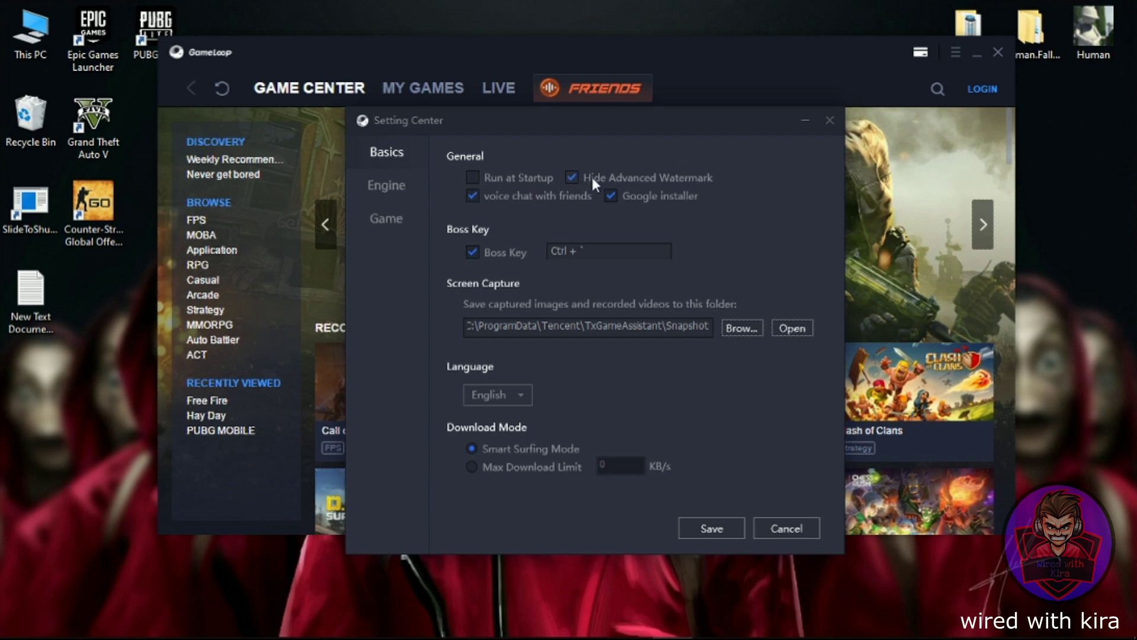
left_click(471, 198)
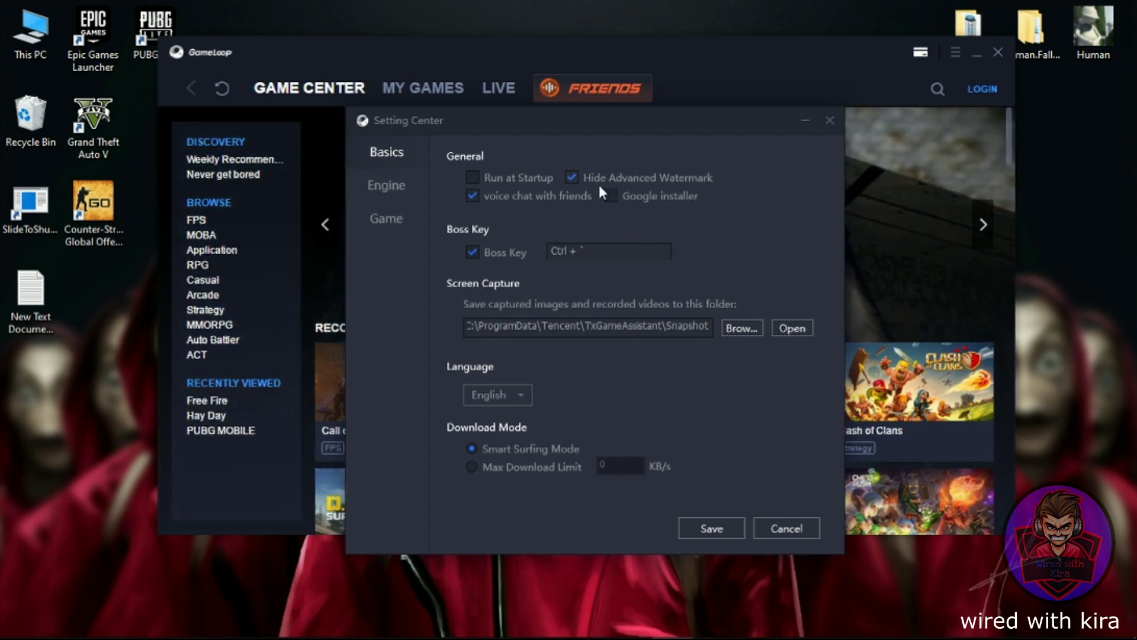
- In the engine settings, select DirectX+ rendering and turn off Prioritize Dedicated GPU
left_click(403, 188)
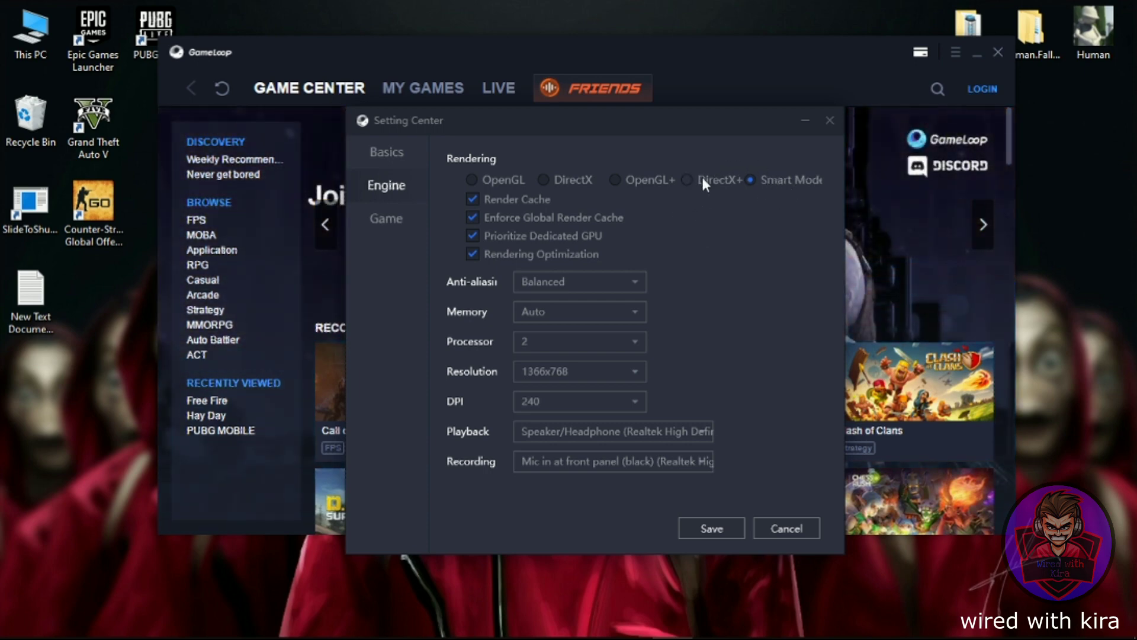
left_click(702, 179)
left_click(475, 214)
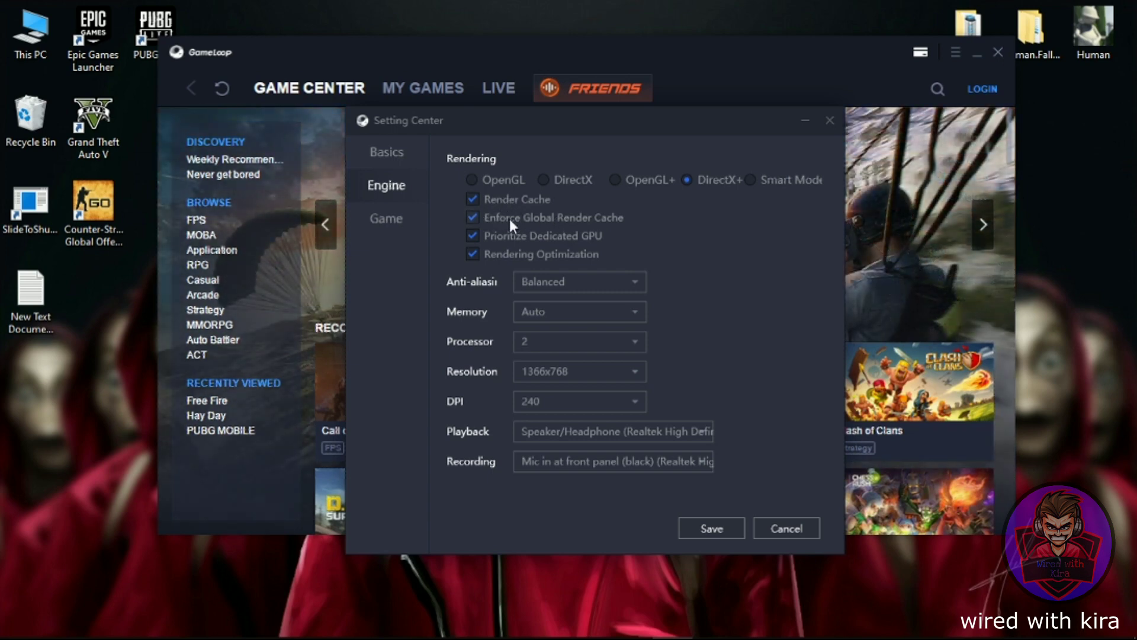
left_click(473, 234)
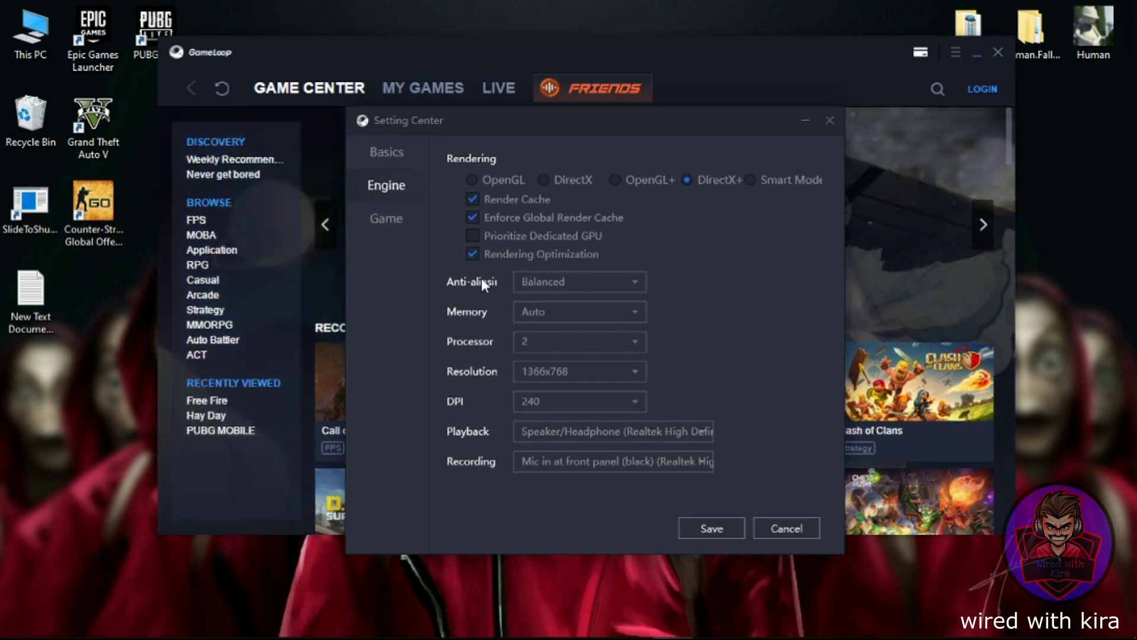
- Set the engine's anti-aliasing to Close and its memory to 4096MB
left_click(559, 282)
left_click(539, 307)
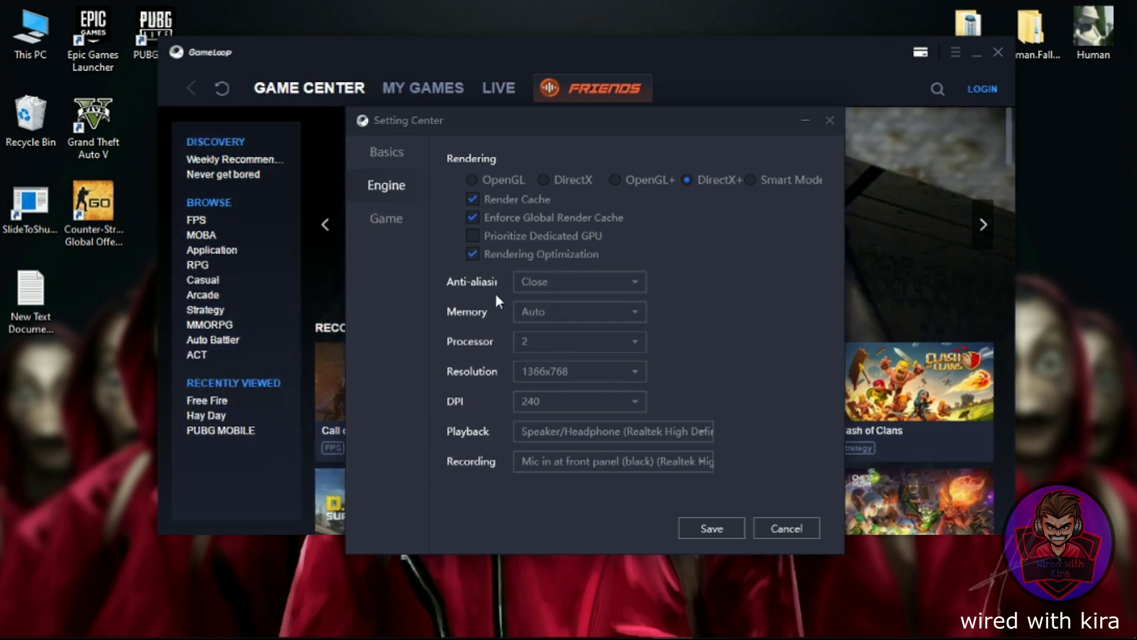
left_click(623, 311)
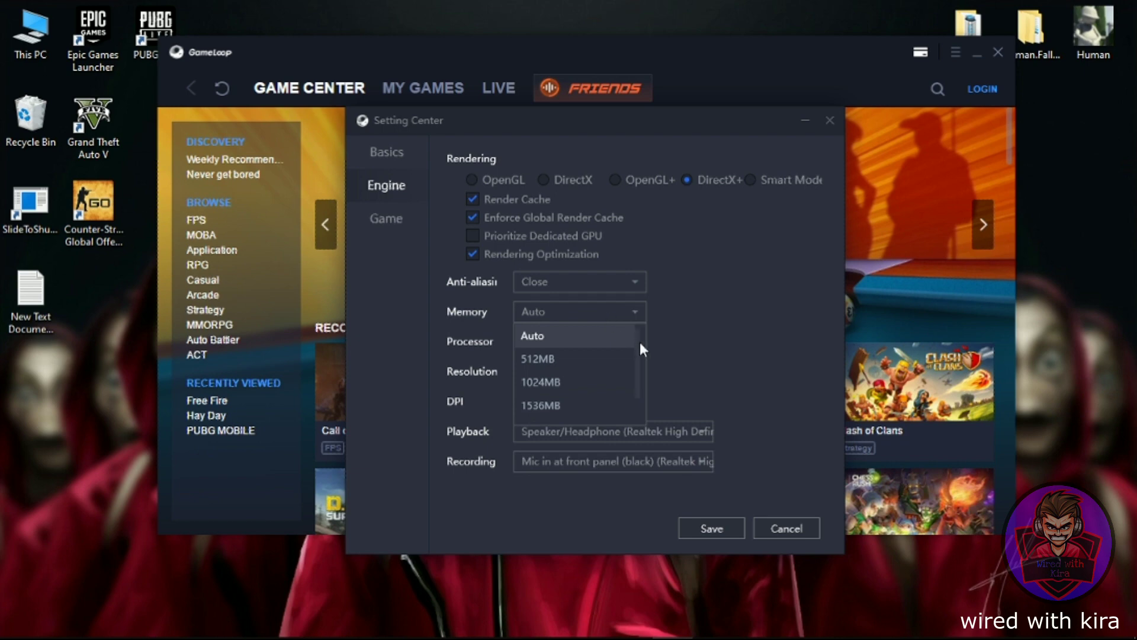
mouse_move(640, 342)
left_mouse_down()
mouse_move(641, 375)
mouse_move(641, 322)
left_mouse_up()
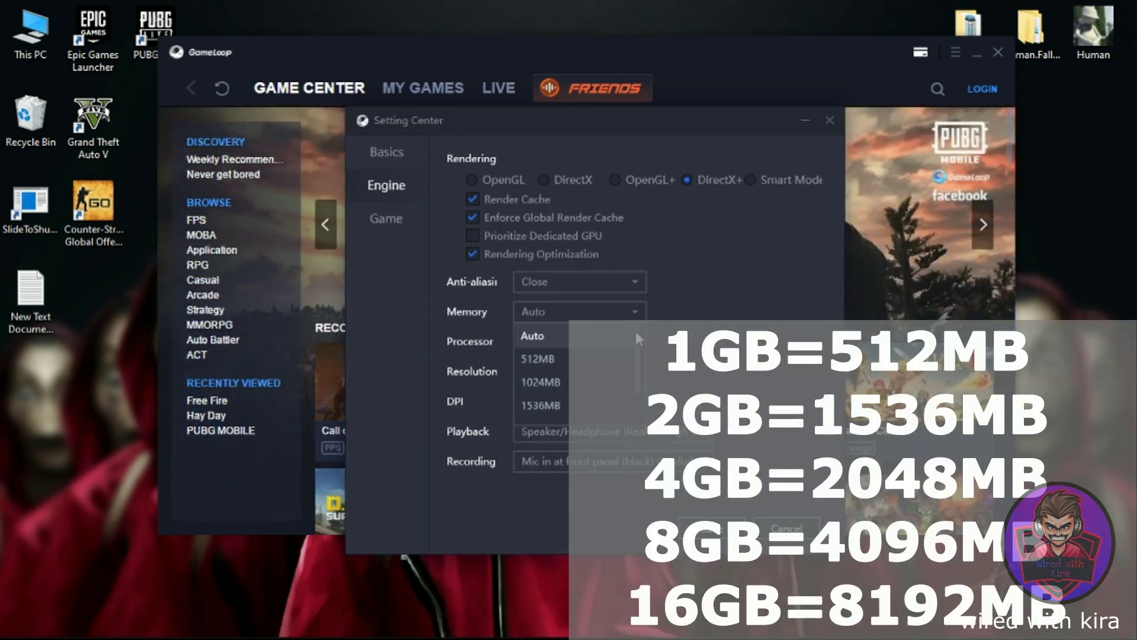
left_click_drag(637, 334, 640, 360)
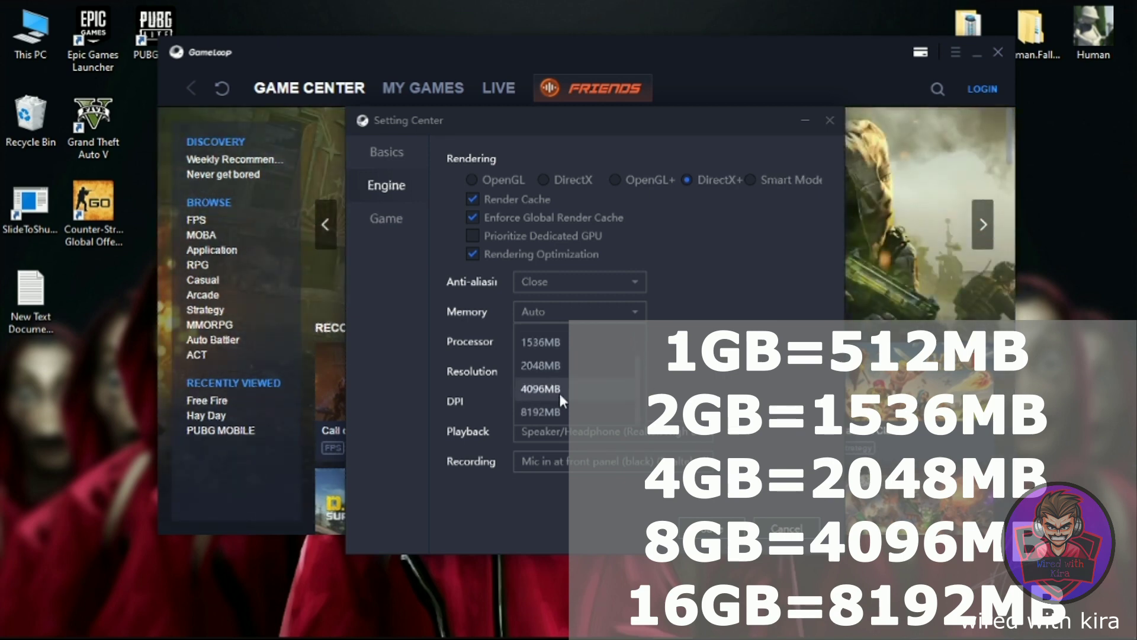
left_click(541, 405)
left_click(542, 310)
left_click(571, 300)
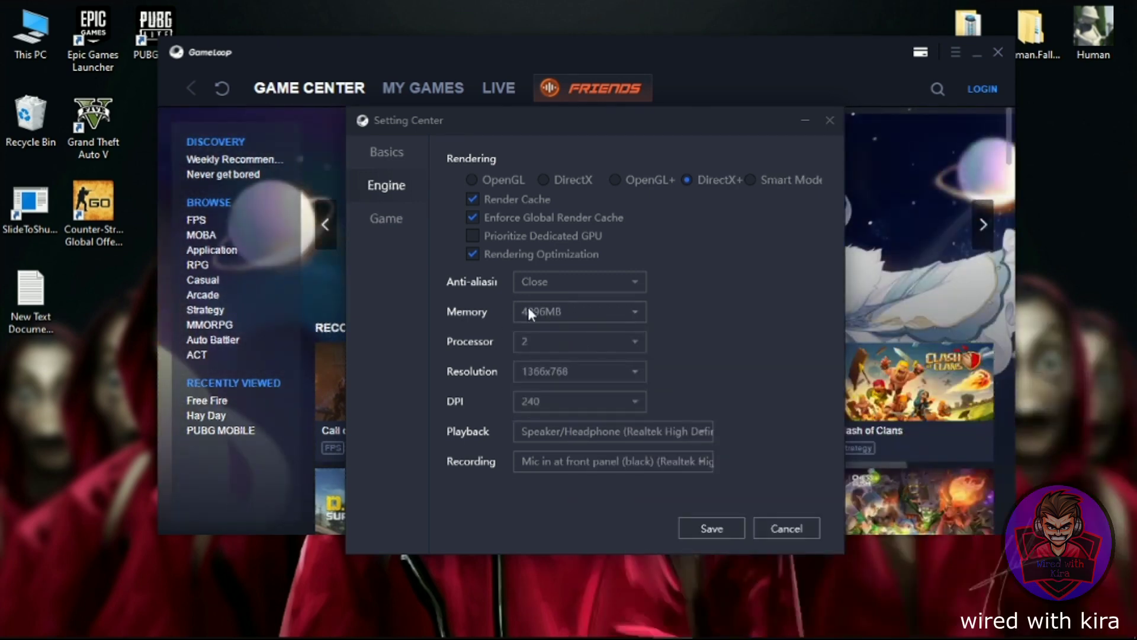
- Check the CPU's core count in Task Manager's performance data to decide on the processor setting
left_click(530, 343)
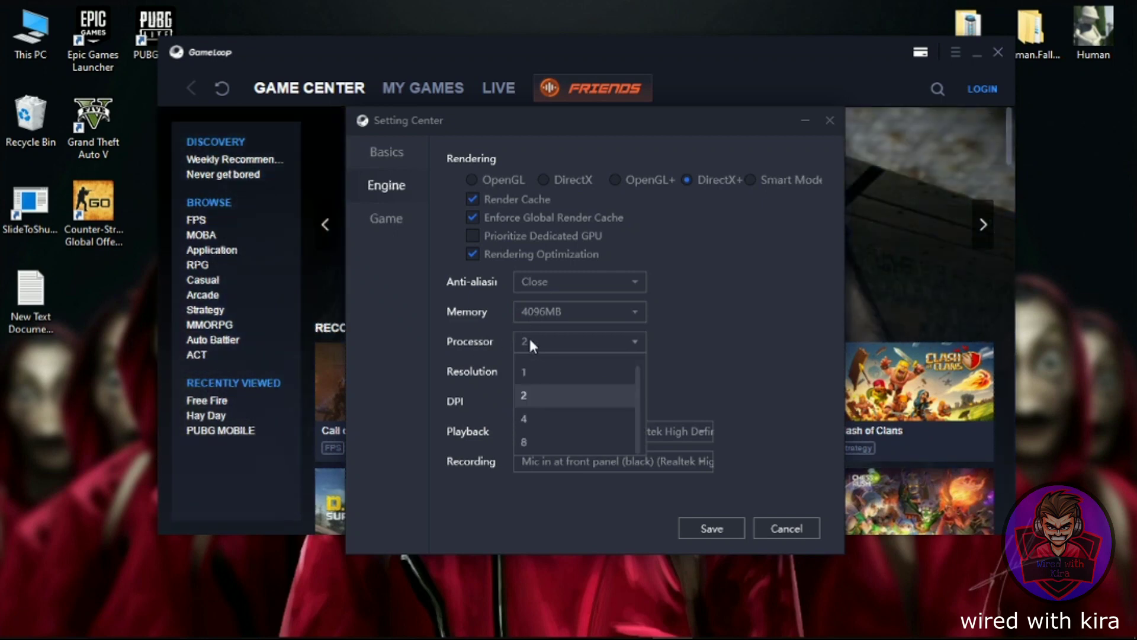
left_click(530, 342)
left_click(635, 344)
left_click(636, 344)
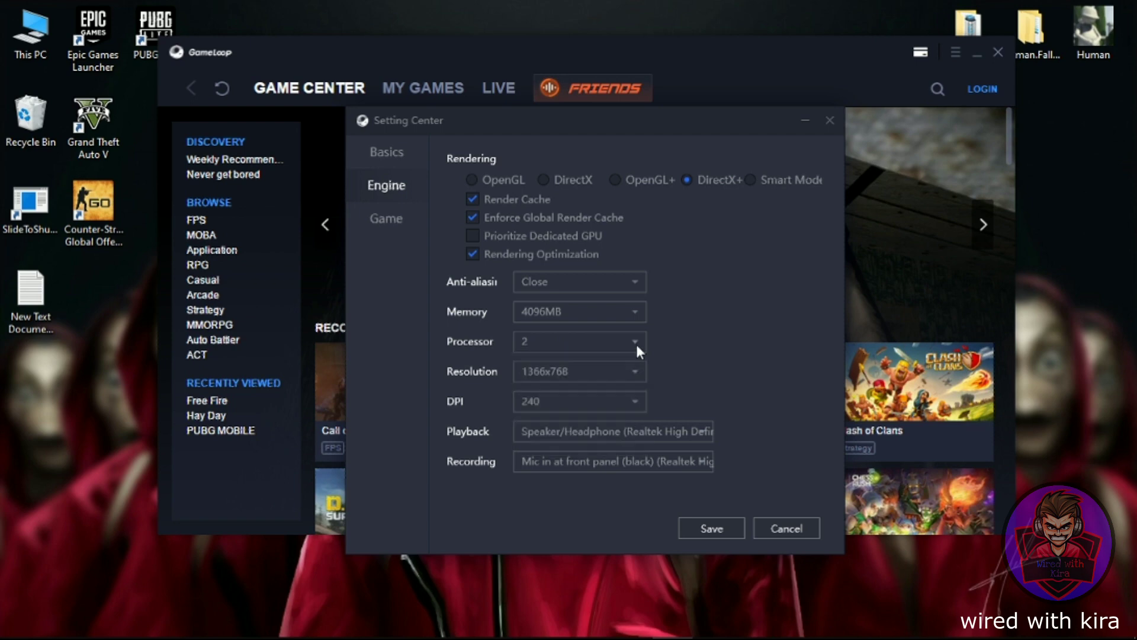
right_click(756, 616)
left_click(790, 530)
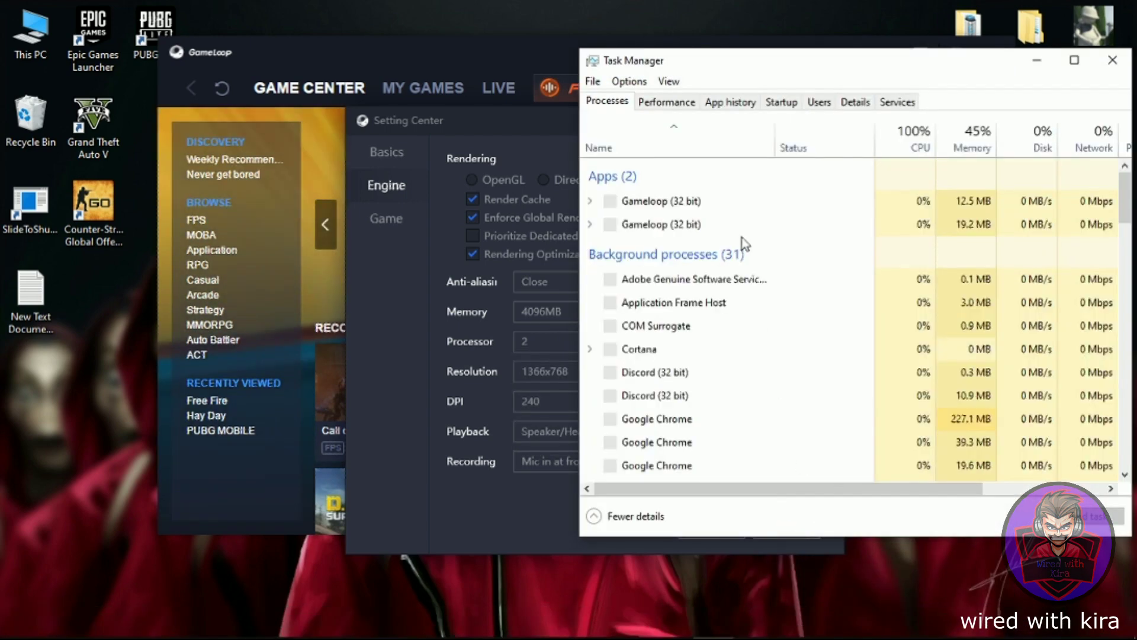
left_click(669, 103)
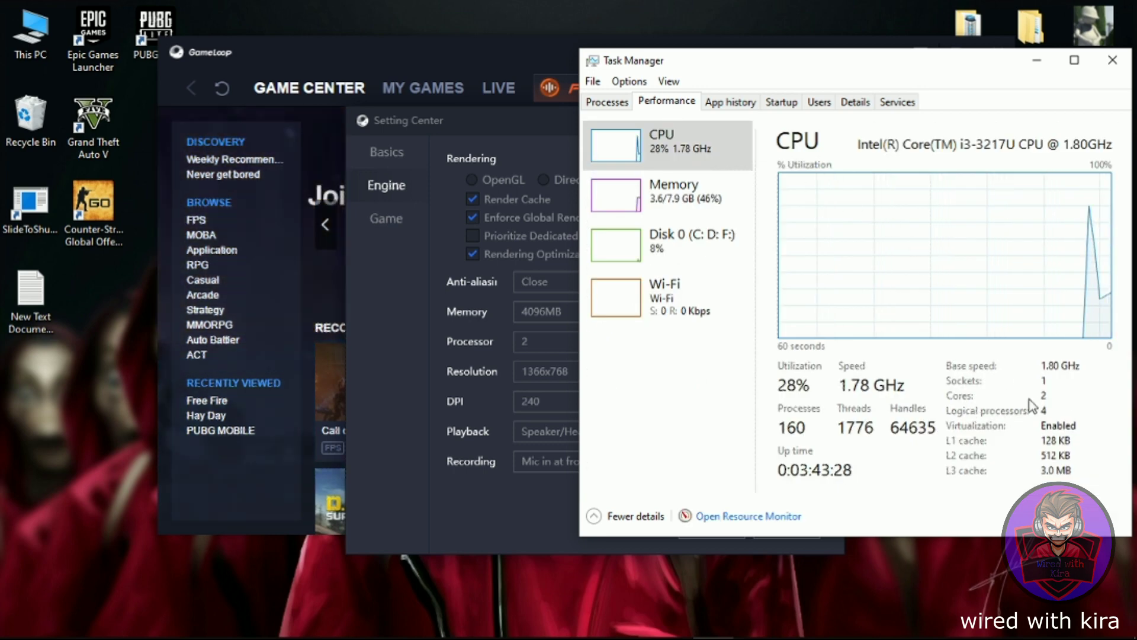
left_click(1112, 69)
- Set the engine's processor value to 2 and its resolution to 1024x576
left_click(560, 344)
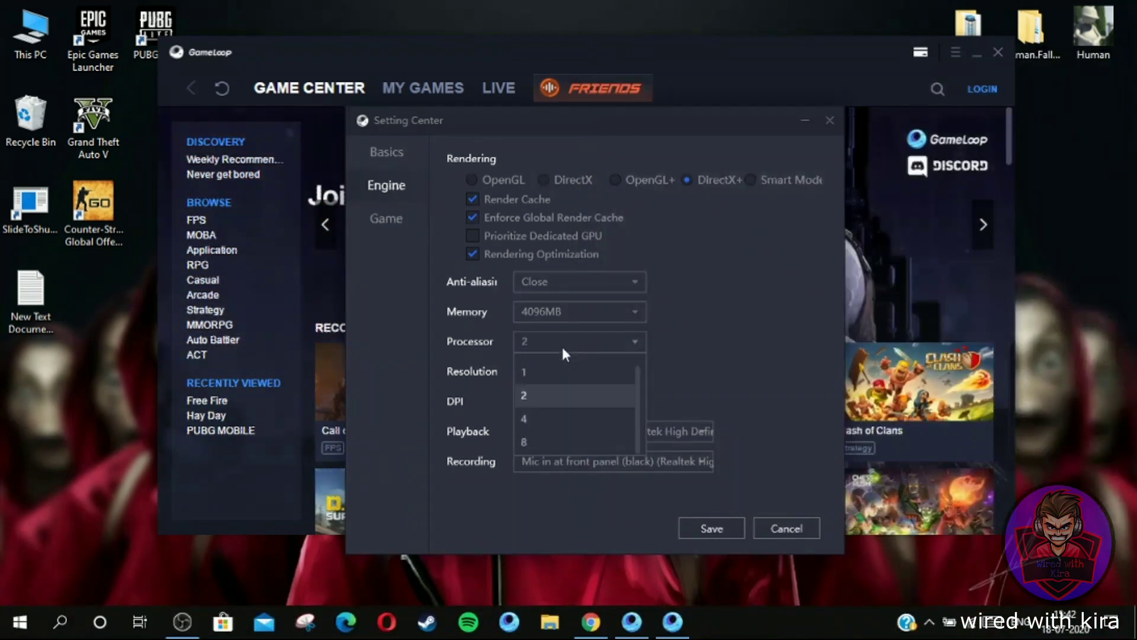
left_click(565, 390)
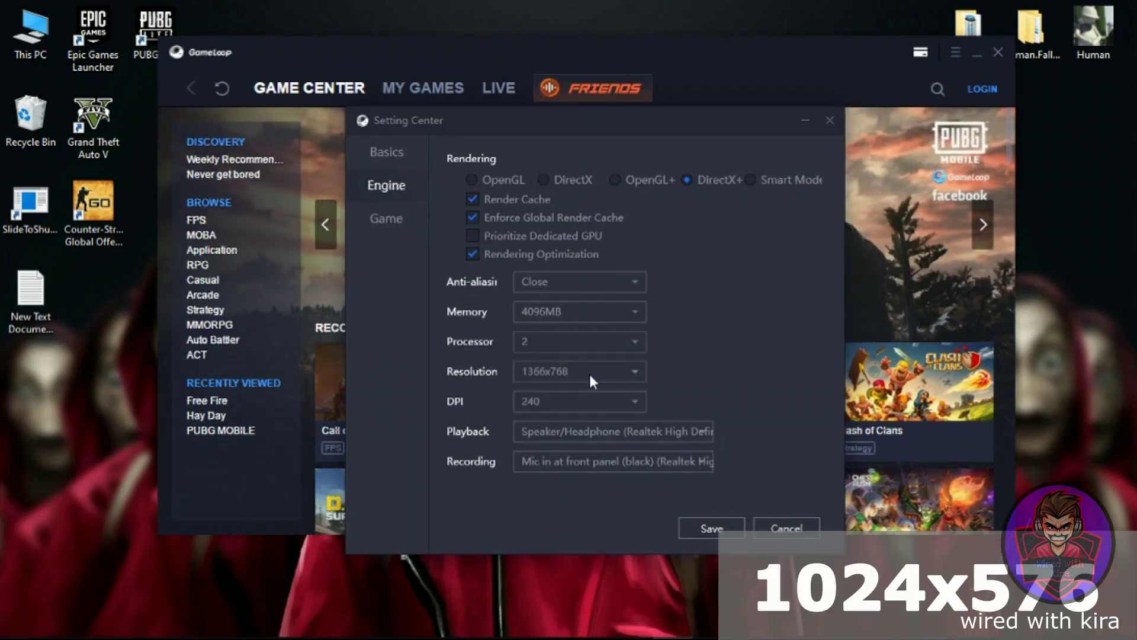
left_click(590, 372)
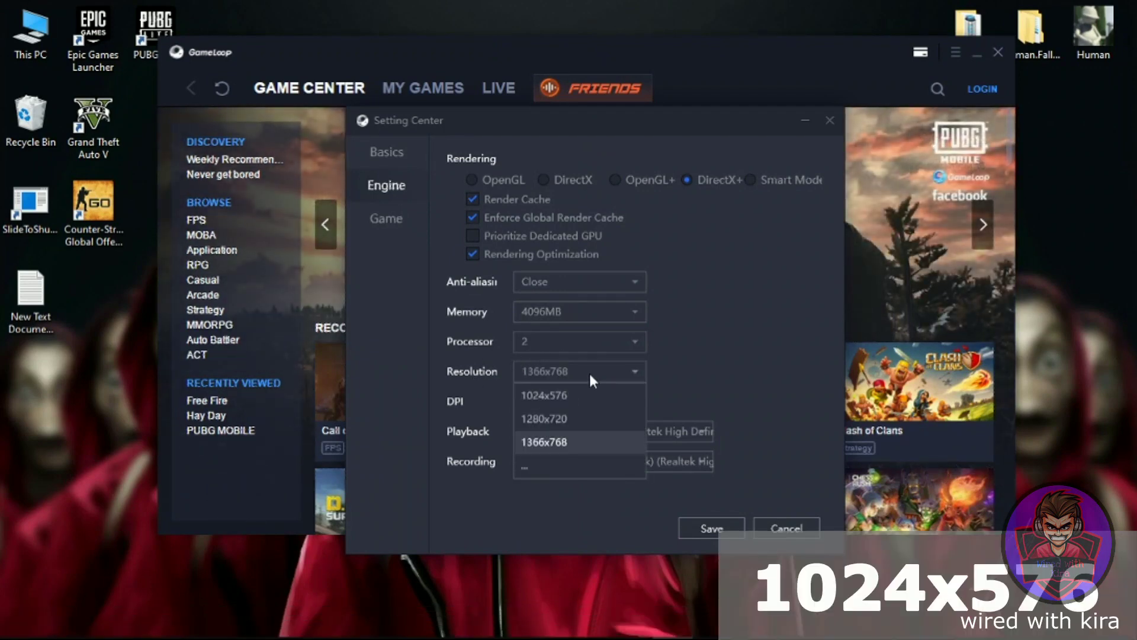
left_click(552, 395)
left_click(543, 372)
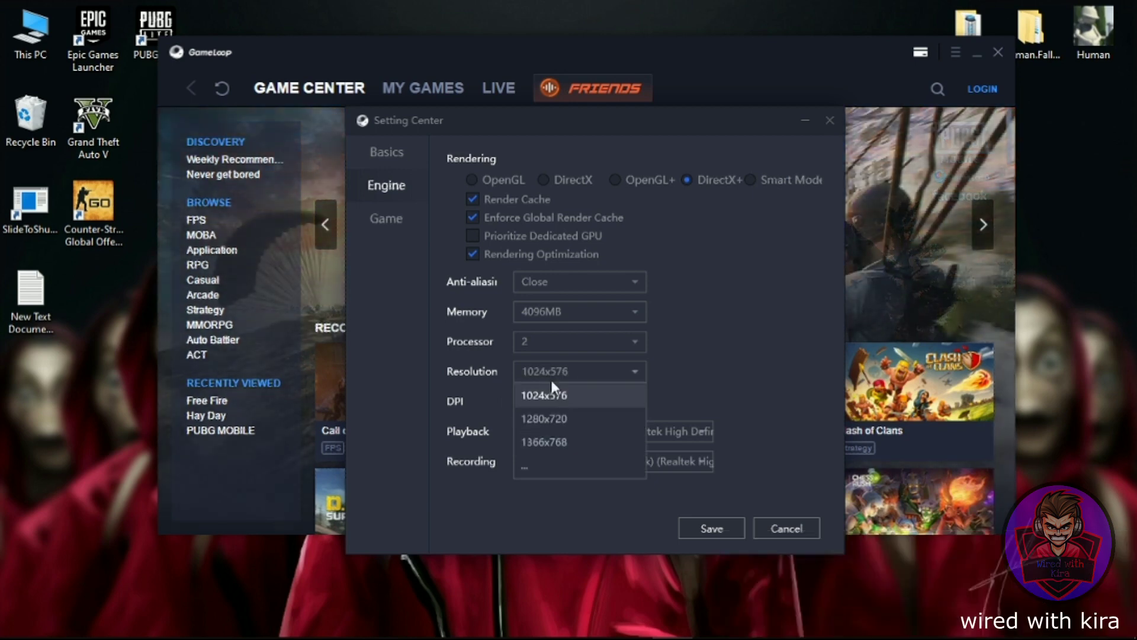
left_click(552, 395)
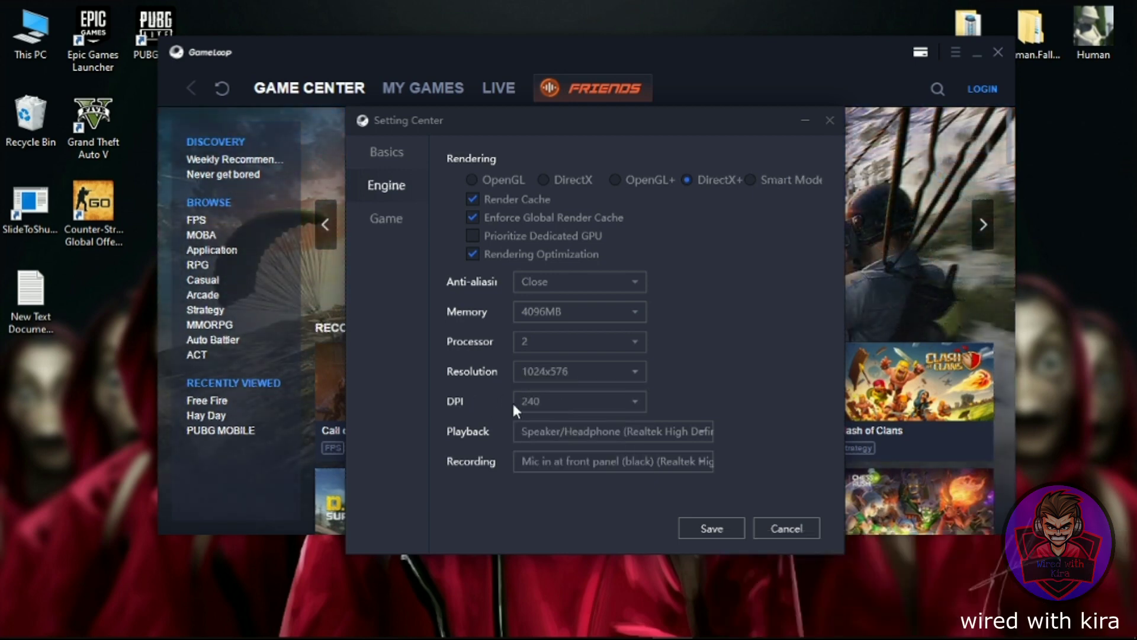
- Try a DPI of 160 in the engine settings and return it to 240
left_click(546, 404)
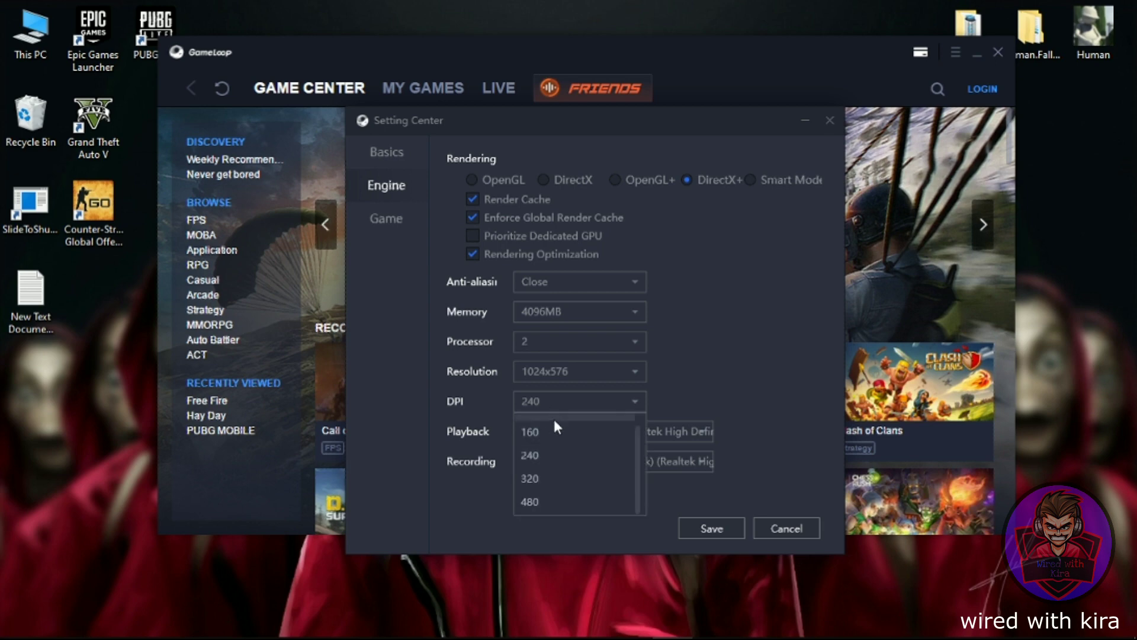
left_click(559, 434)
left_click(570, 401)
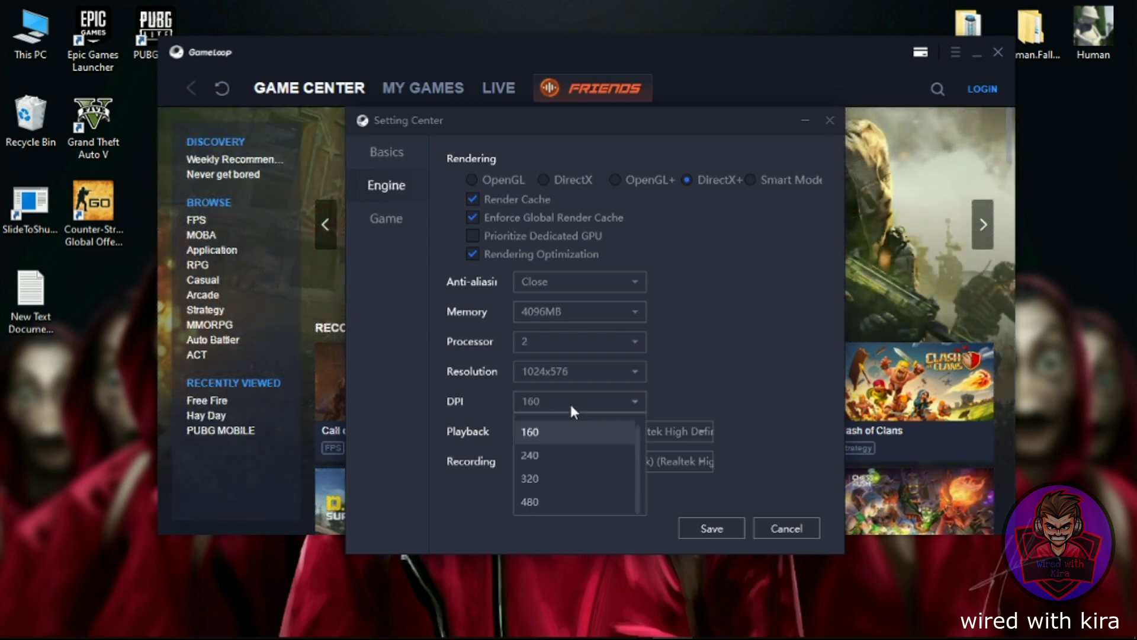
left_click(554, 455)
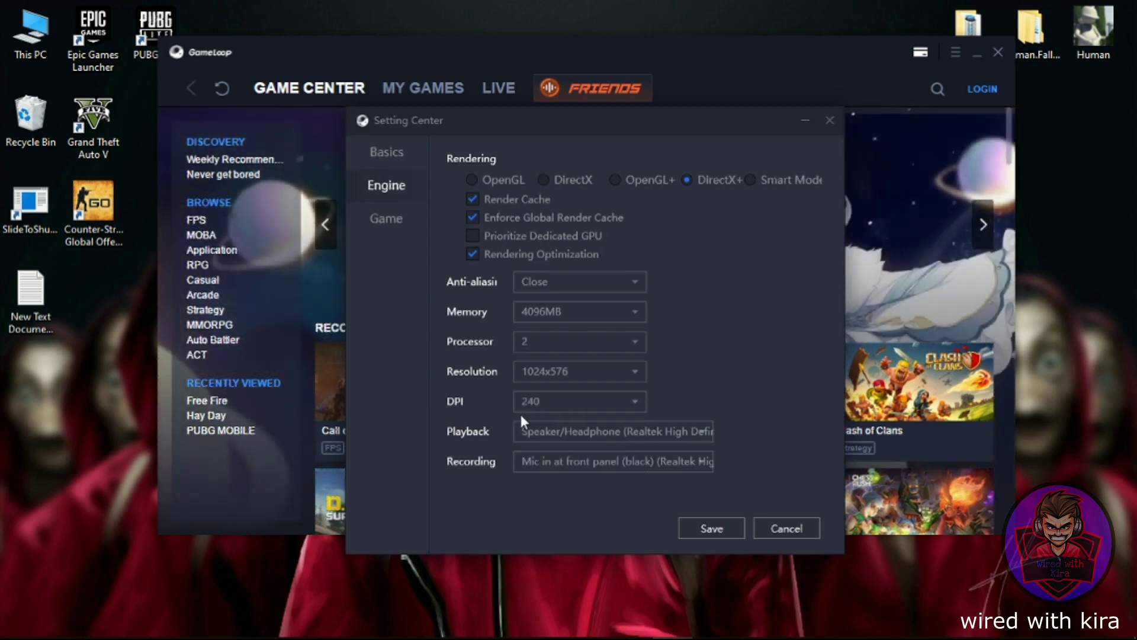
- Set PUBG MOBILE's display quality to Smooth in the game settings and save all the settings
left_click(398, 225)
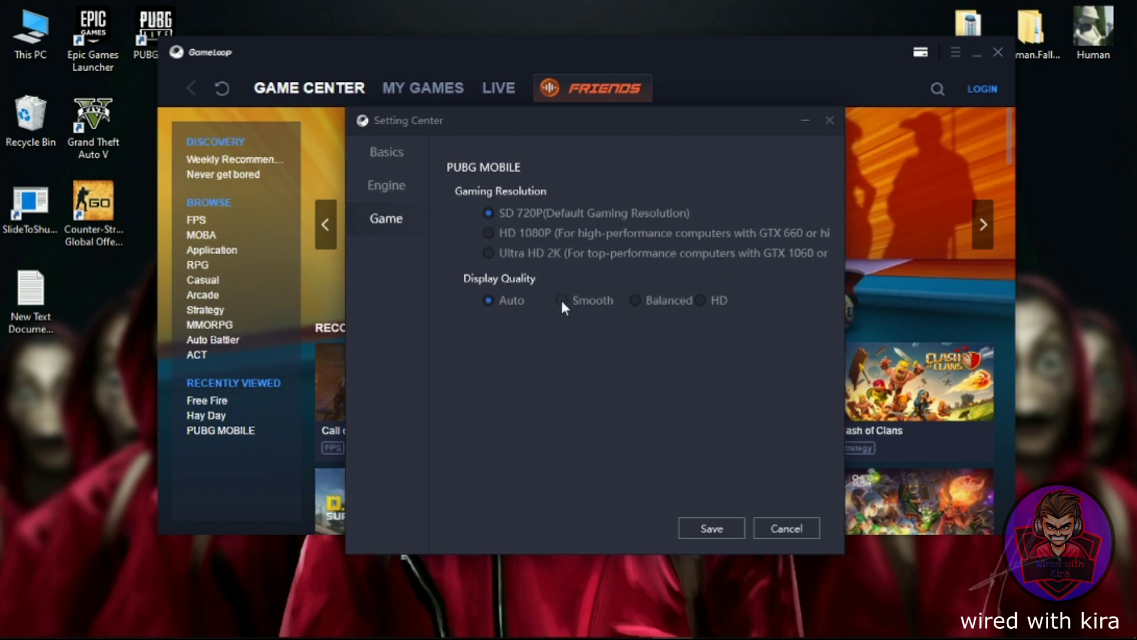
left_click(561, 300)
left_click(723, 523)
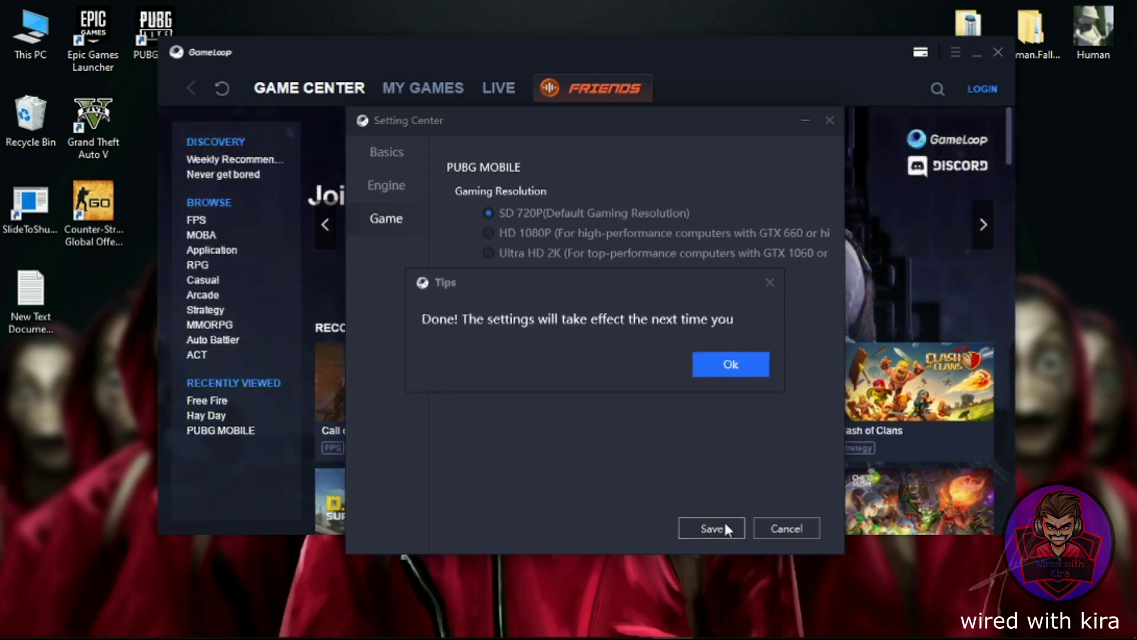
left_click(735, 365)
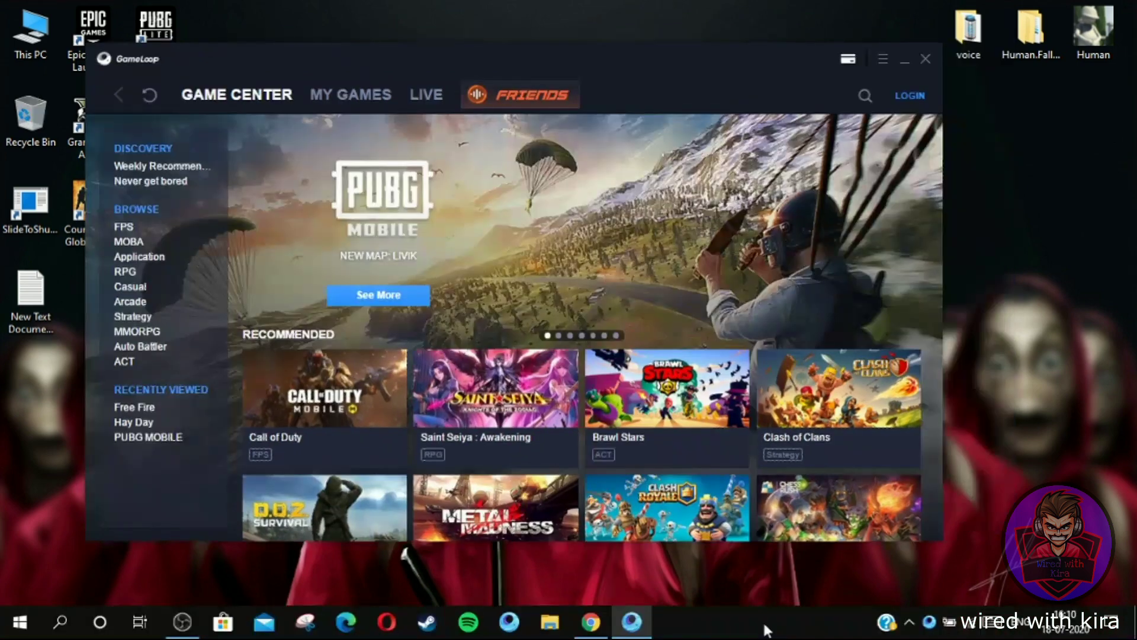
- Open Task Manager and set the priority of the AppMarket.exe process to High
right_click(764, 629)
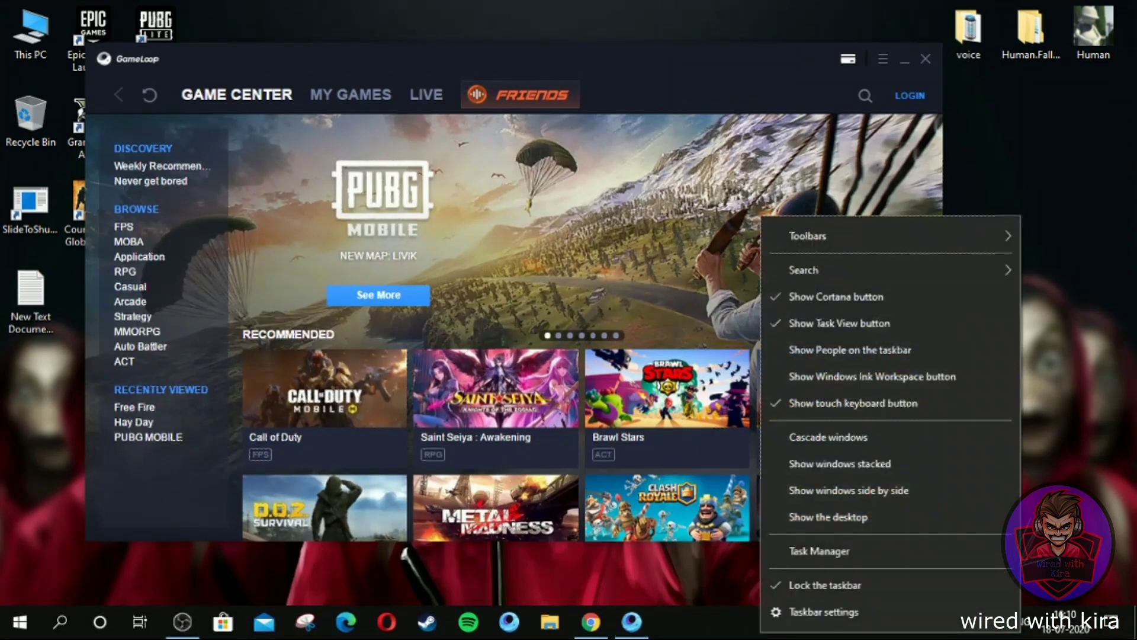
left_click(832, 555)
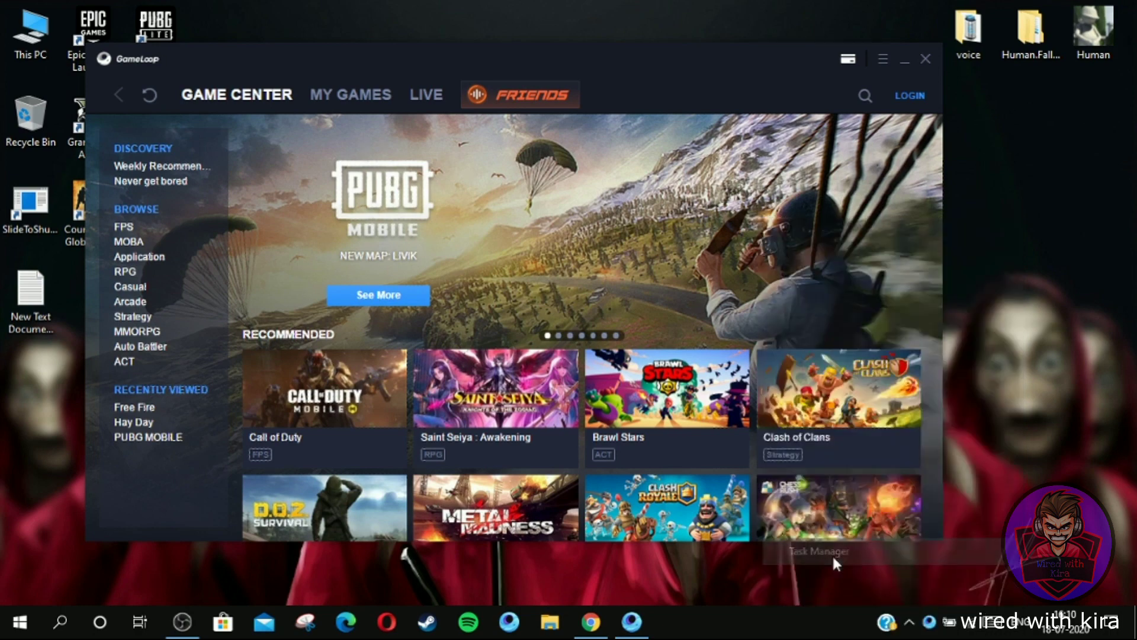
left_click_drag(592, 89, 675, 96)
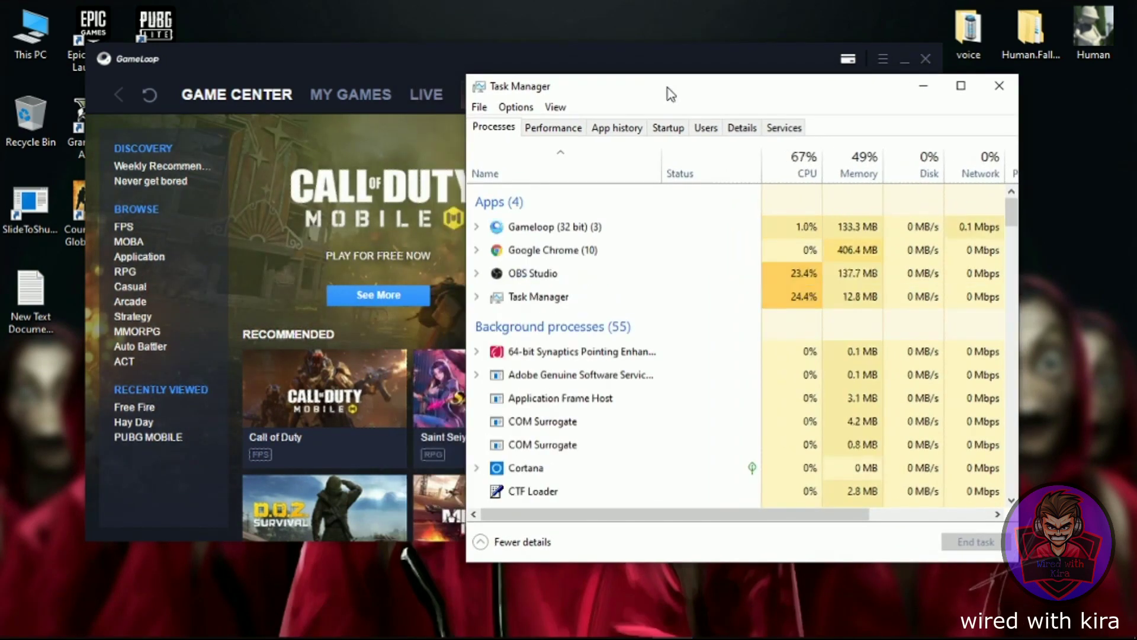
left_click(748, 125)
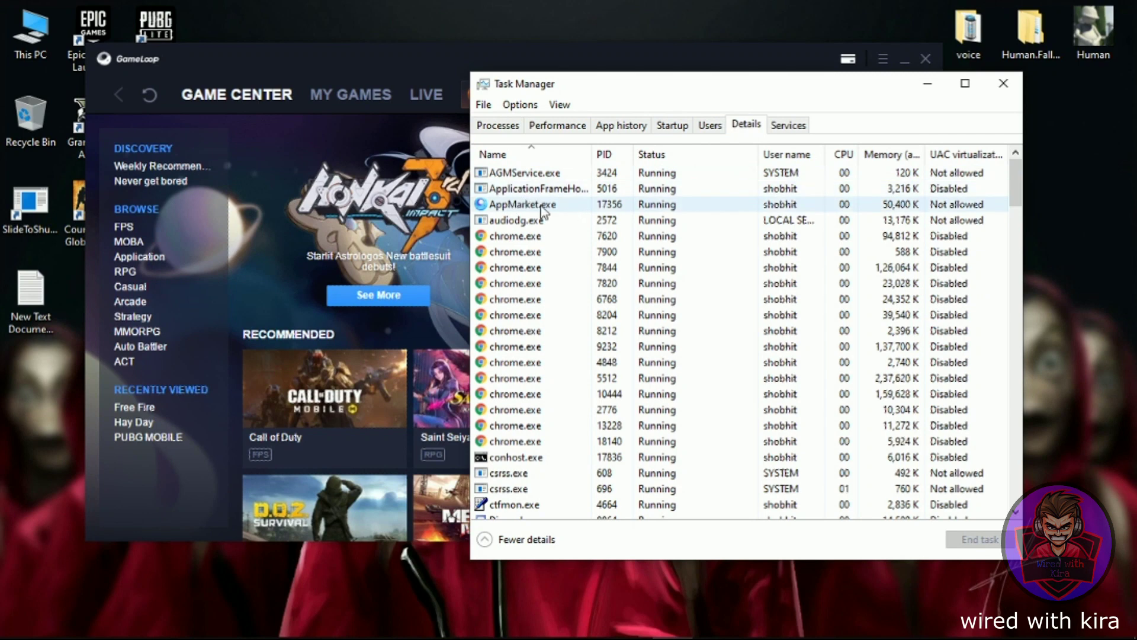
right_click(562, 204)
mouse_move(616, 276)
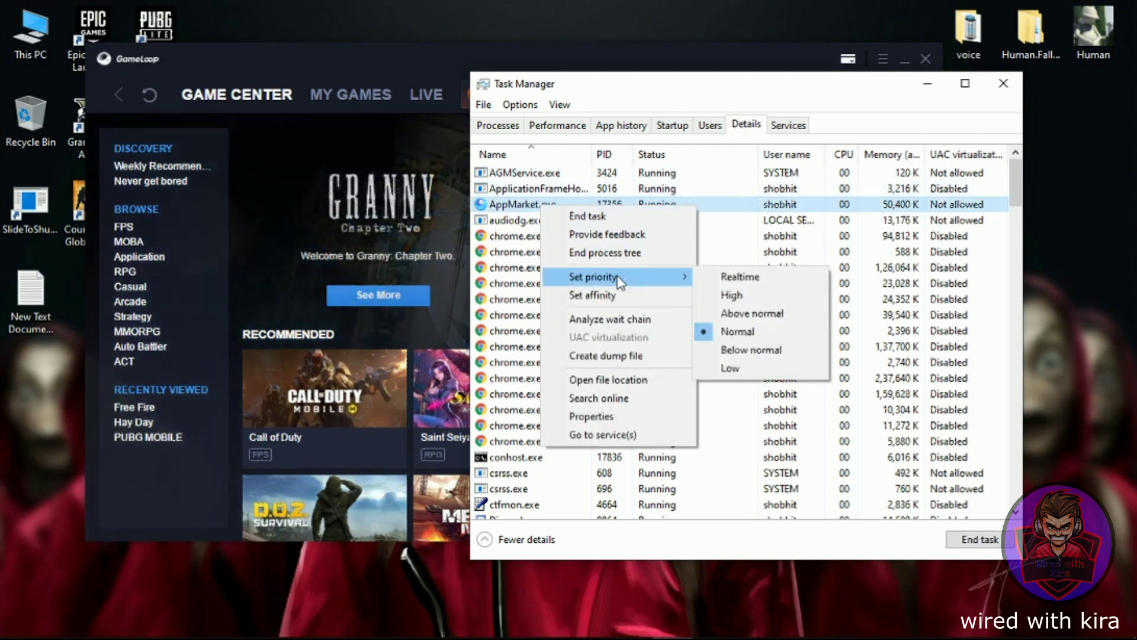
left_click(719, 295)
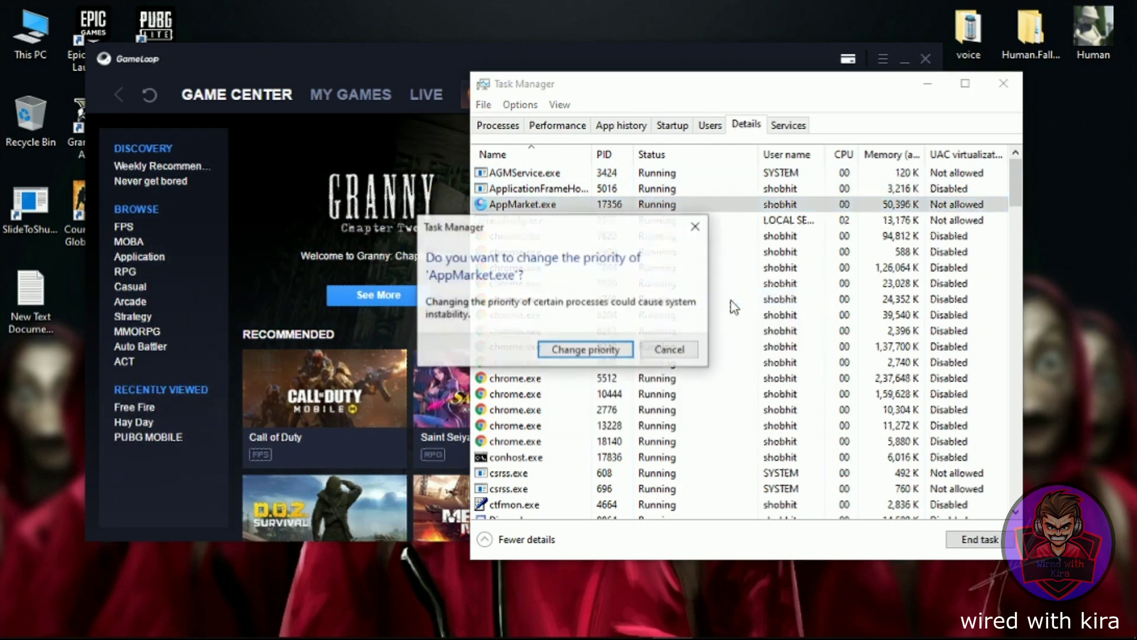
left_click(597, 354)
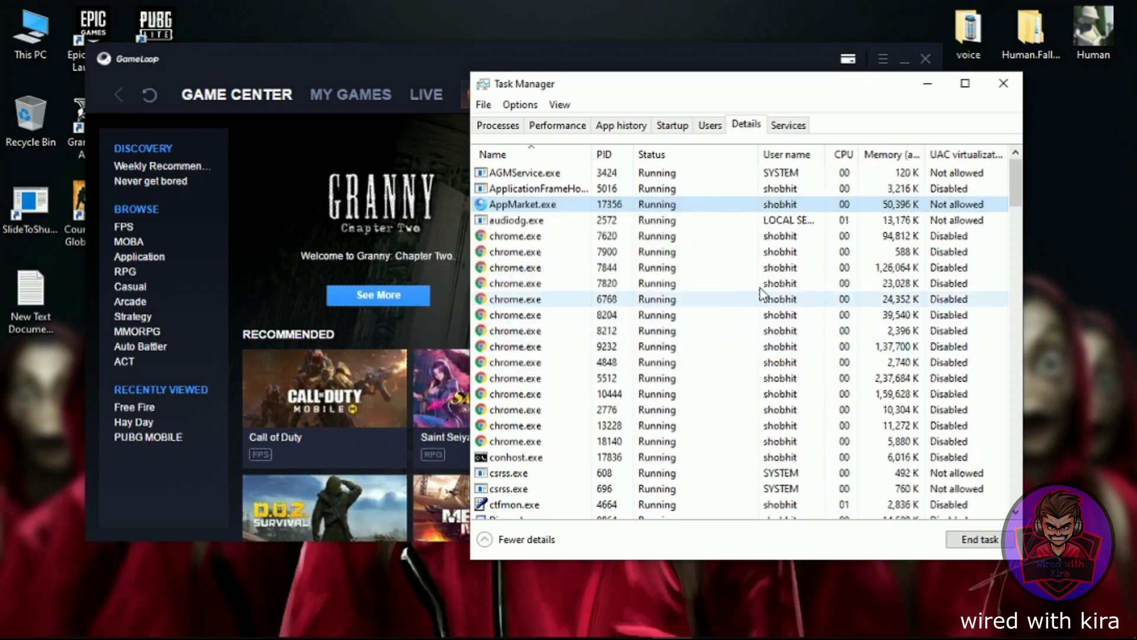
- Set AppMarket.exe's compatibility mode to Windows 7, disable fullscreen optimizations, enable running as administrator, and apply the properties
right_click(654, 205)
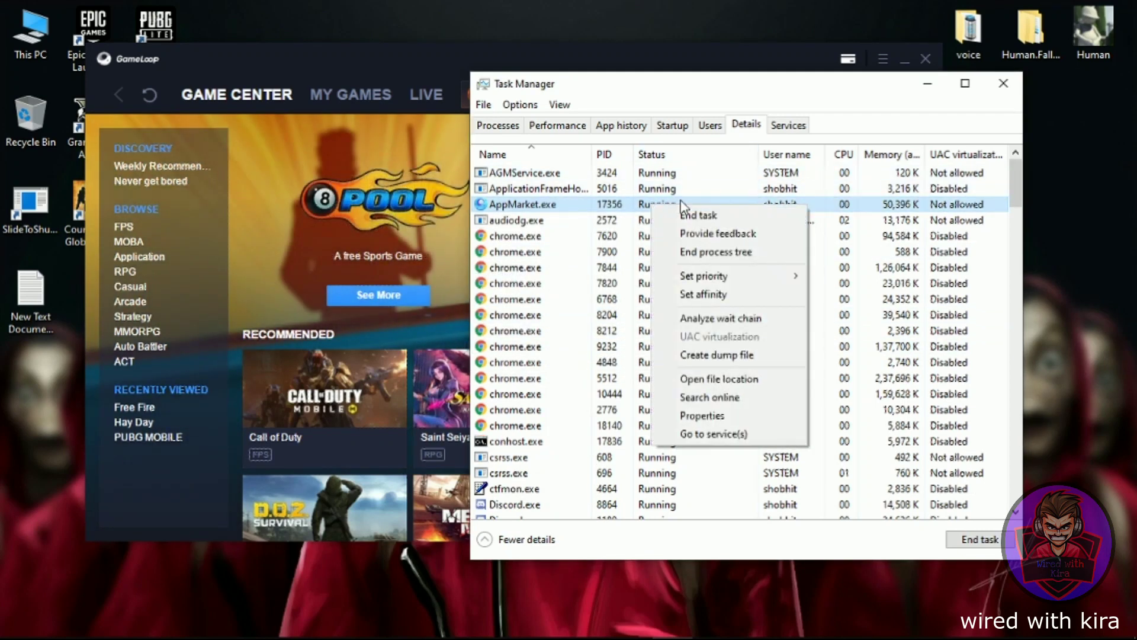
left_click(724, 417)
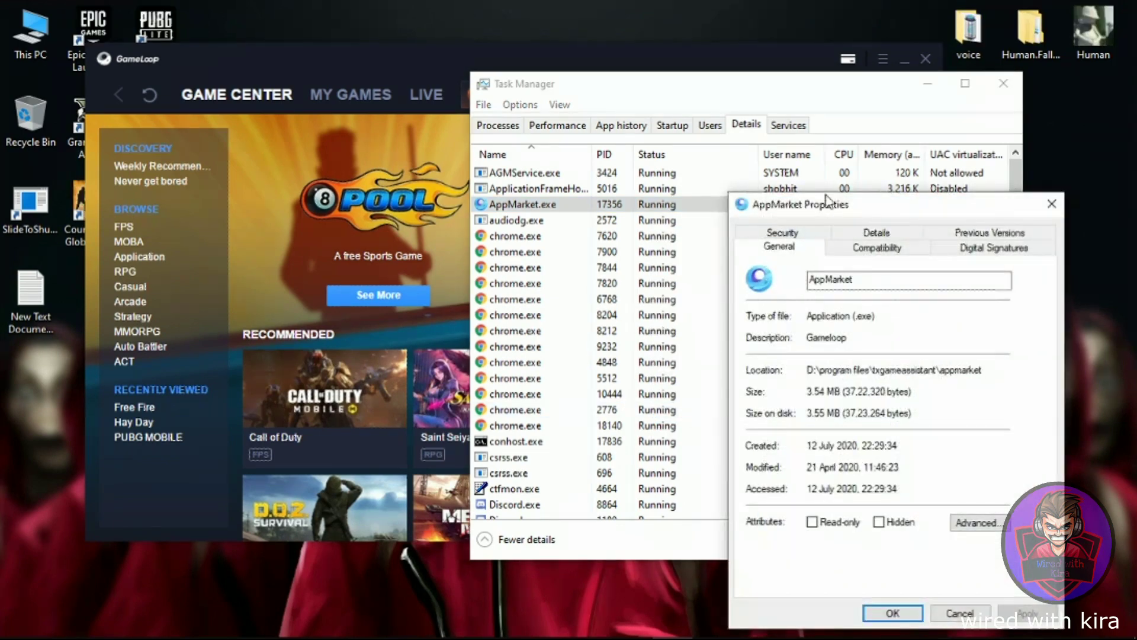
left_click_drag(828, 202, 586, 100)
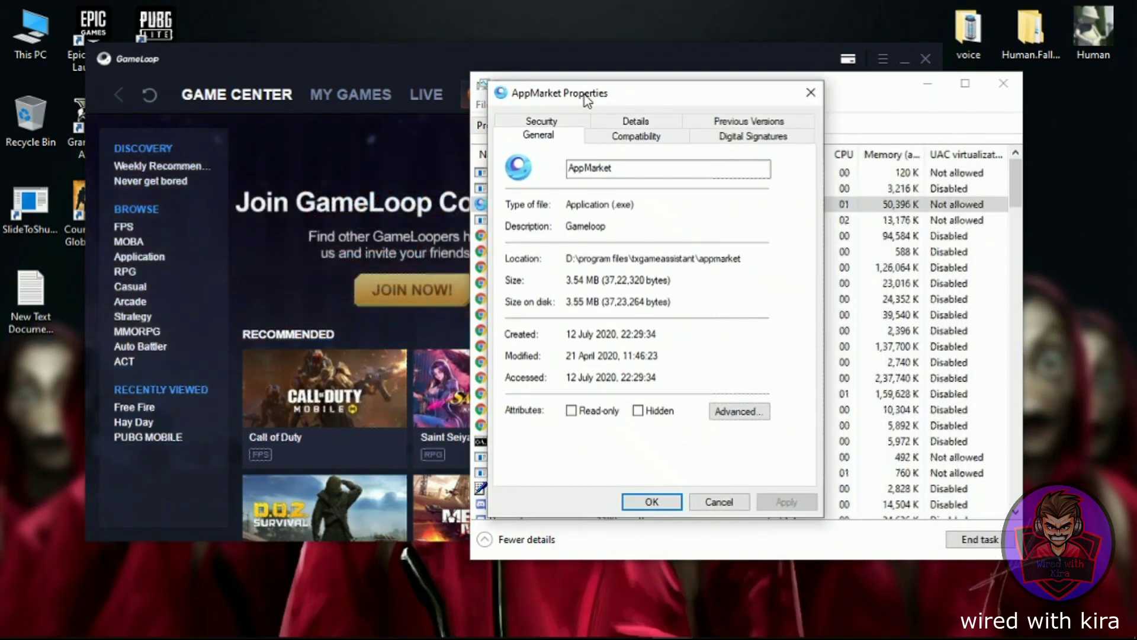
left_click(634, 140)
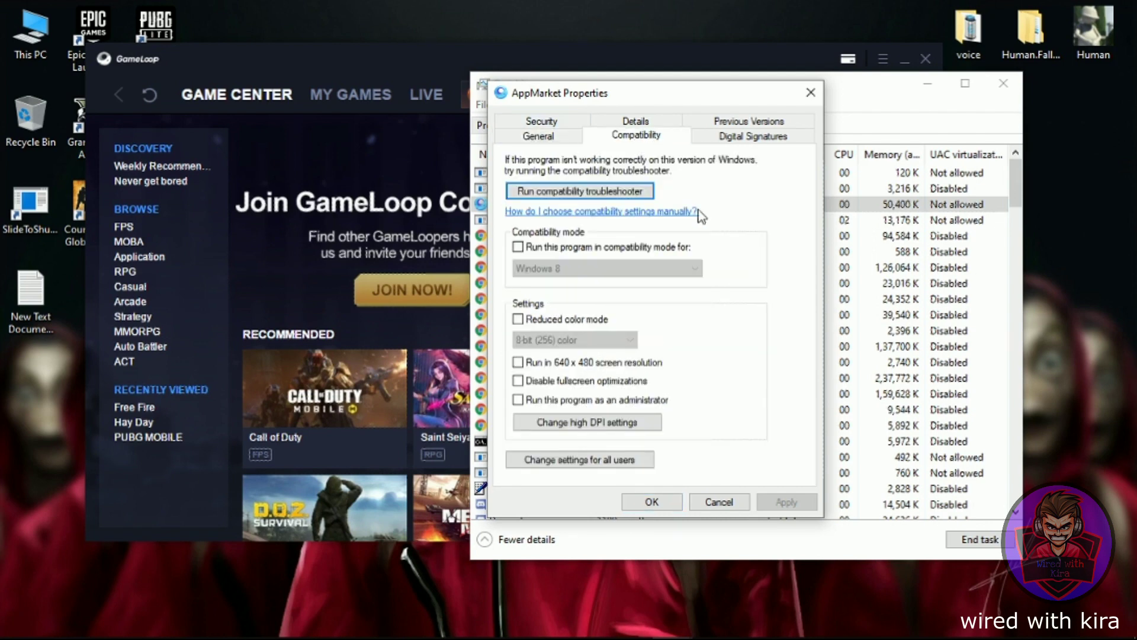
left_click(543, 248)
left_click(584, 272)
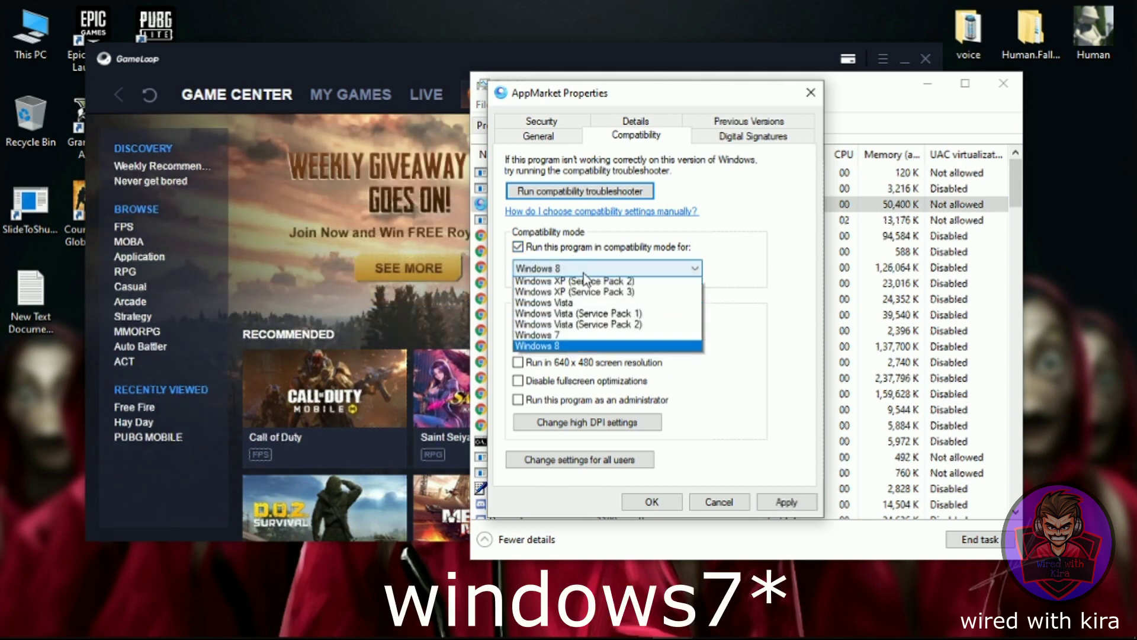
left_click(580, 359)
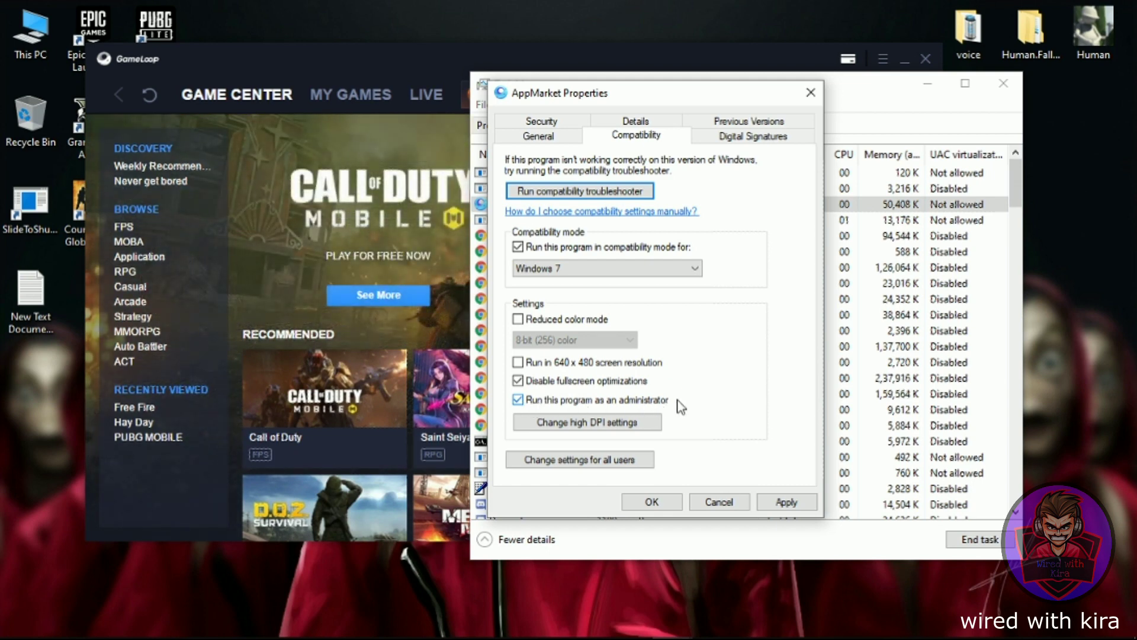
left_click(780, 501)
left_click(659, 502)
- Close Task Manager and the GameLoop window to return to the desktop
left_click(1003, 84)
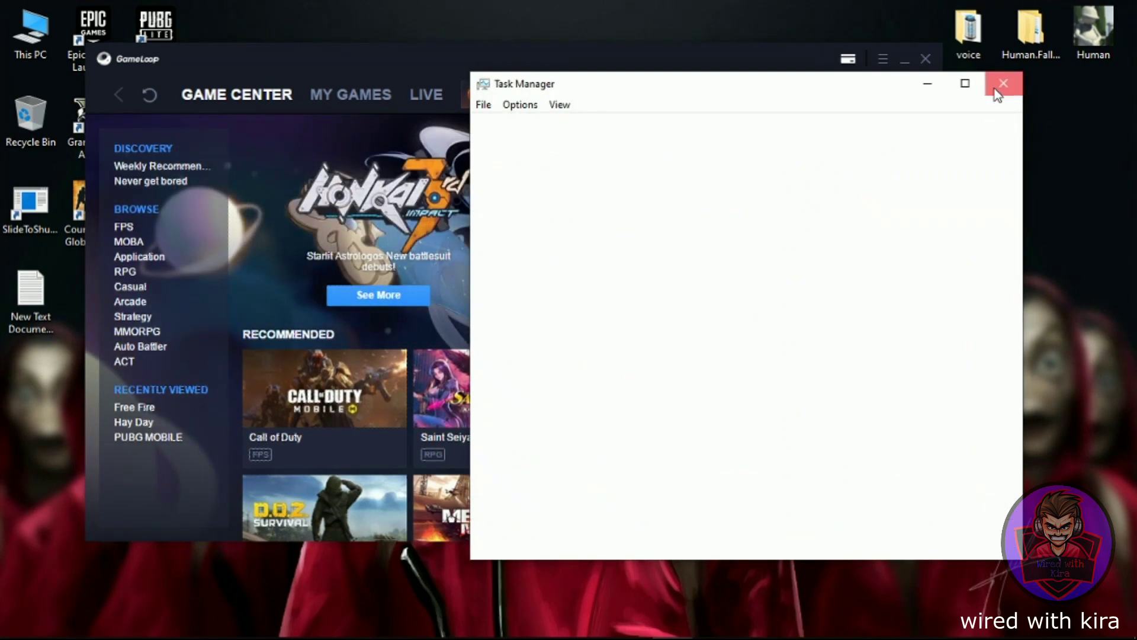
left_click(926, 59)
right_click(757, 144)
left_click(797, 191)
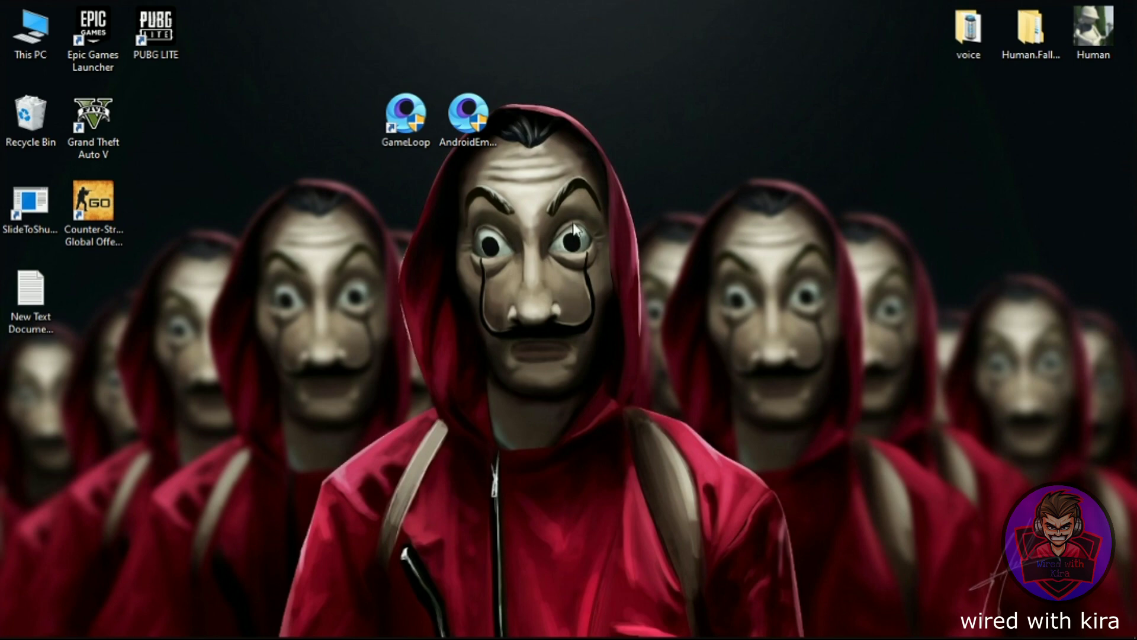
- Run temp to open the Windows Temp folder, permanently delete all its items, skip files in use, and close the folder
key("super+r")
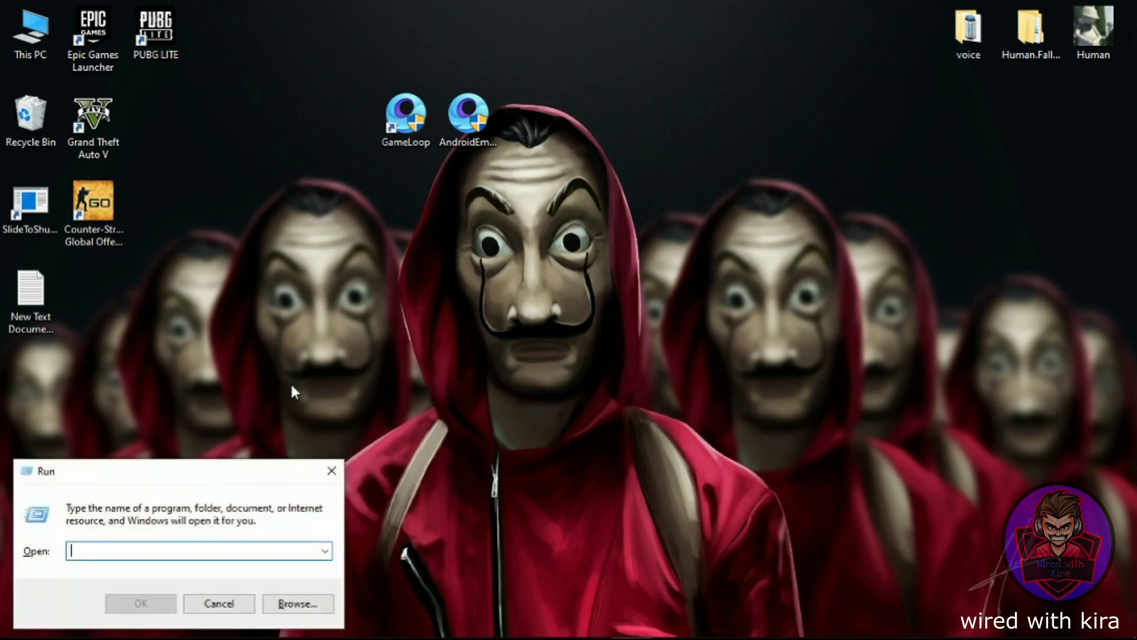
type("temp")
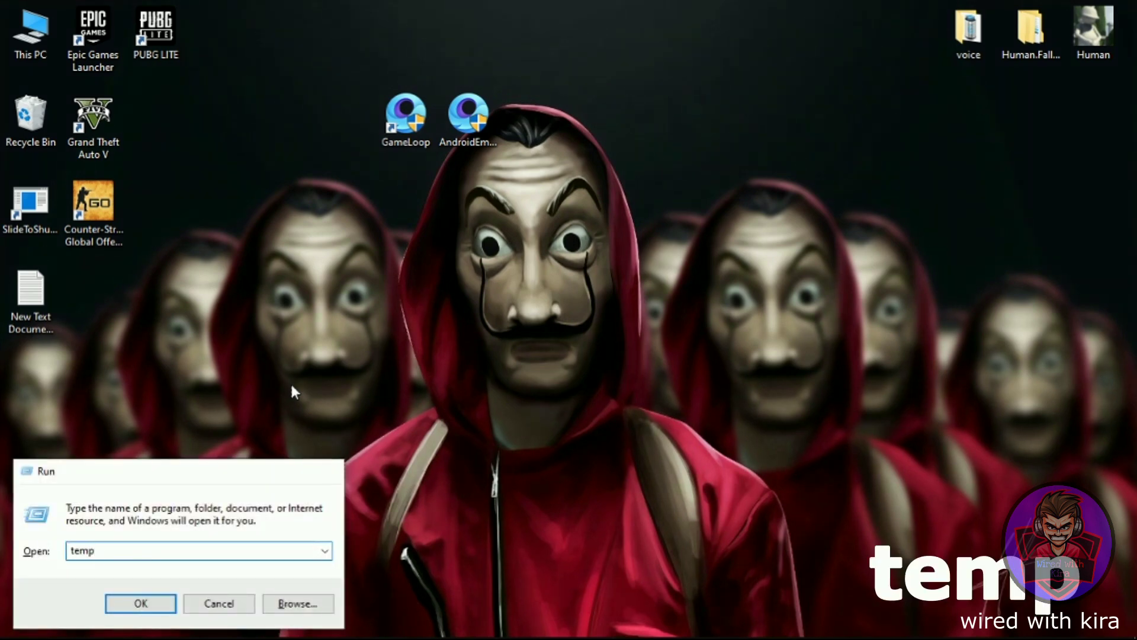
key("Return")
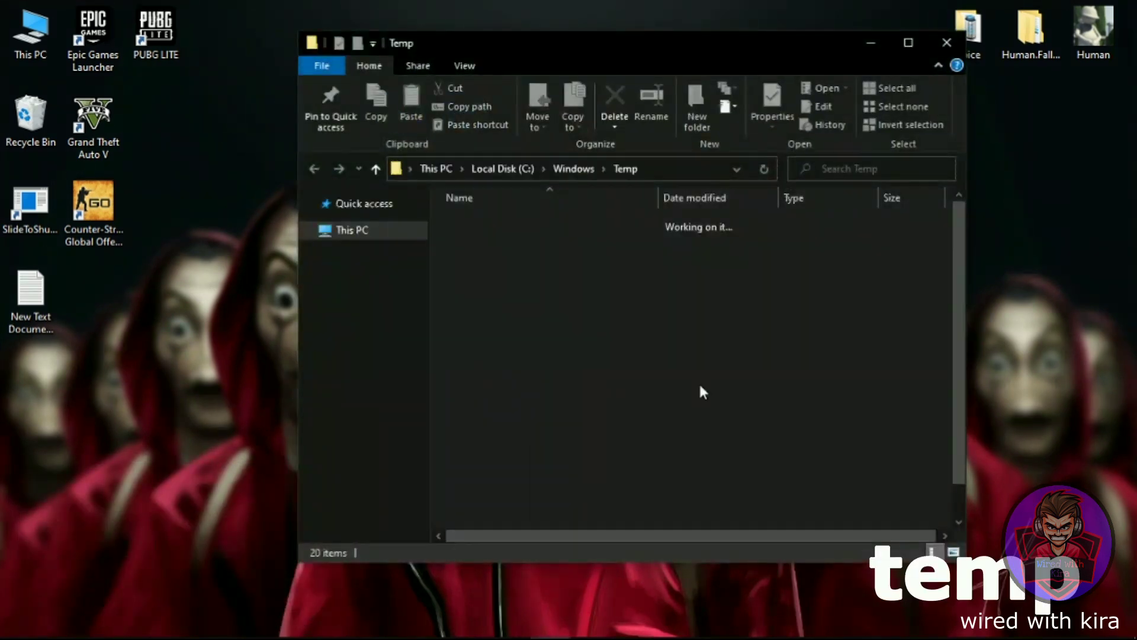
scroll(699, 382, "down", 1)
key("ctrl+a")
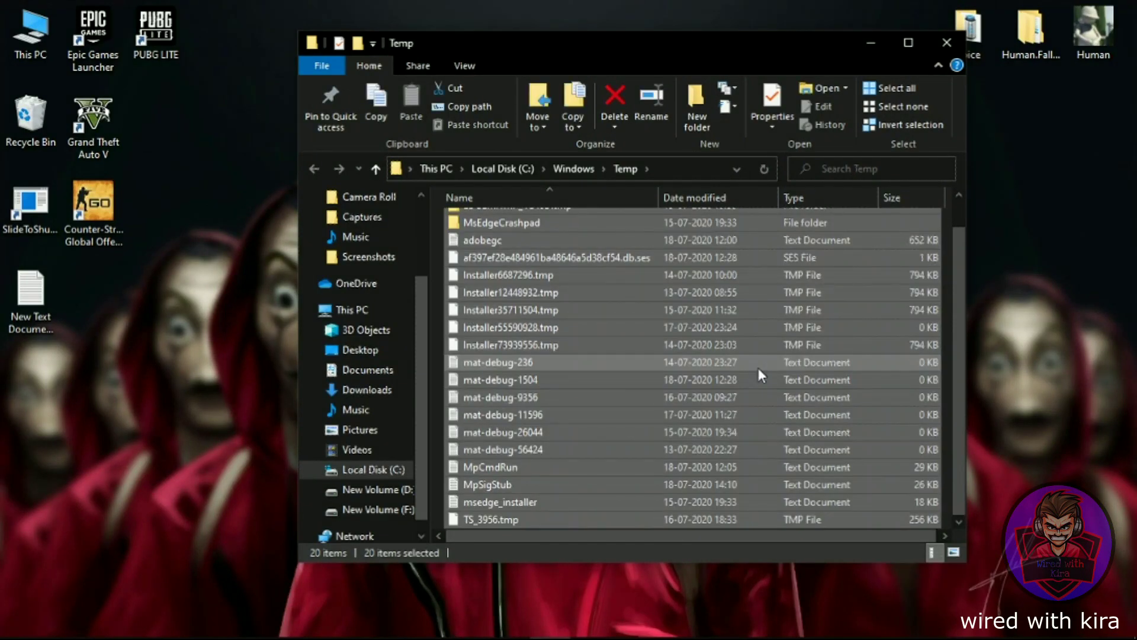
key("shift+Delete")
left_click(628, 343)
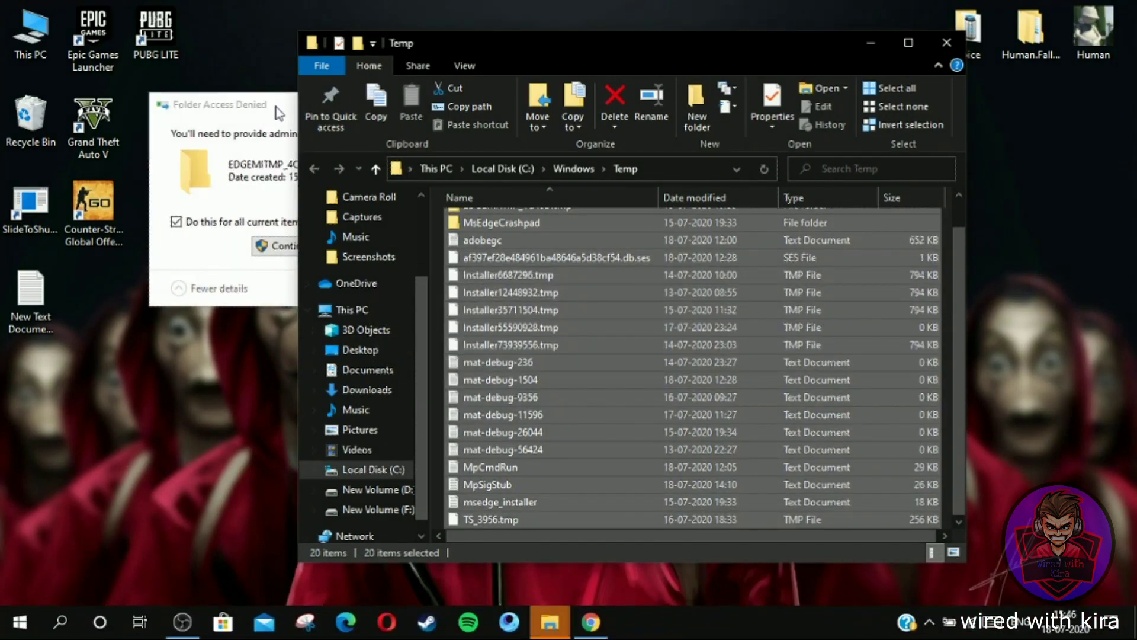
left_click(285, 244)
left_click(286, 259)
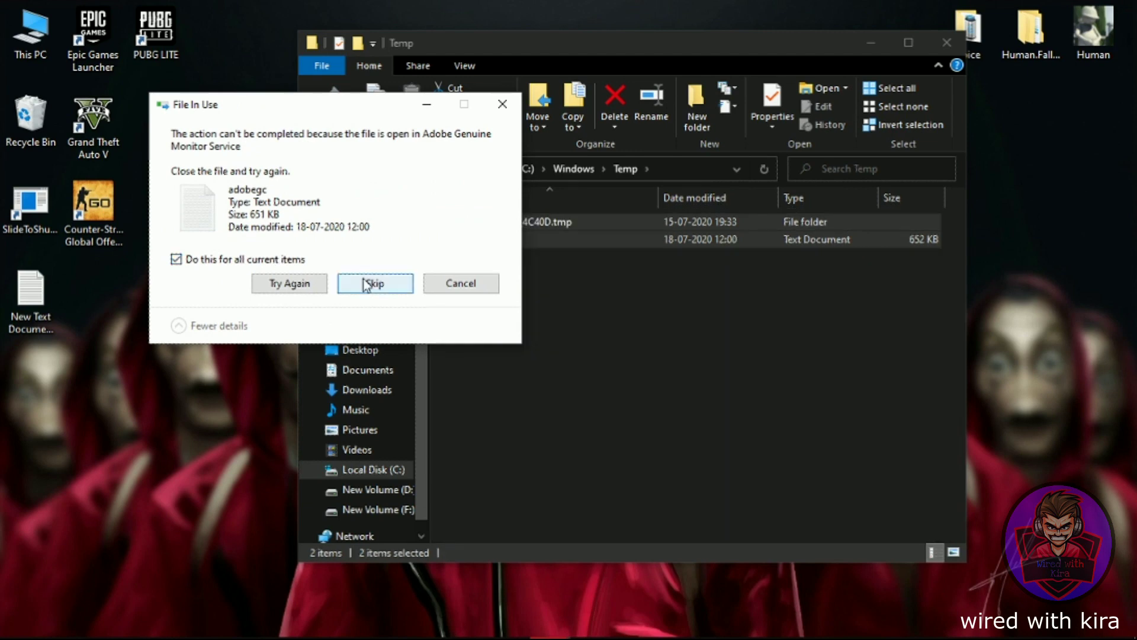
left_click(363, 283)
left_click(947, 42)
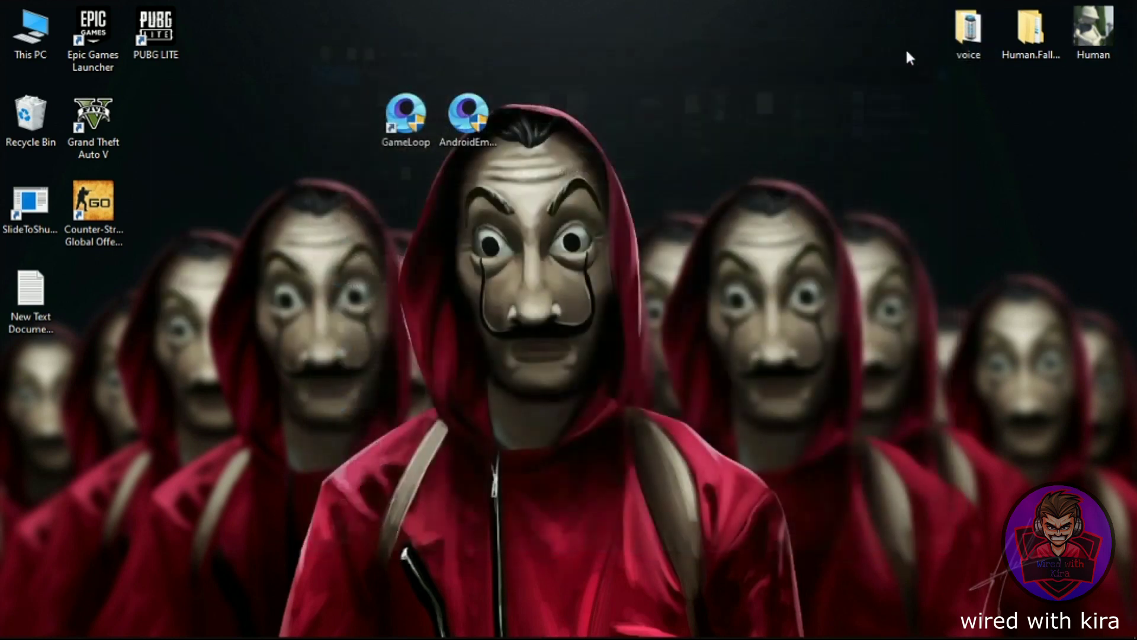
- Run %temp% to open the user's Temp folder, permanently delete all its items, skip files in use, and close the folder
key("super+r")
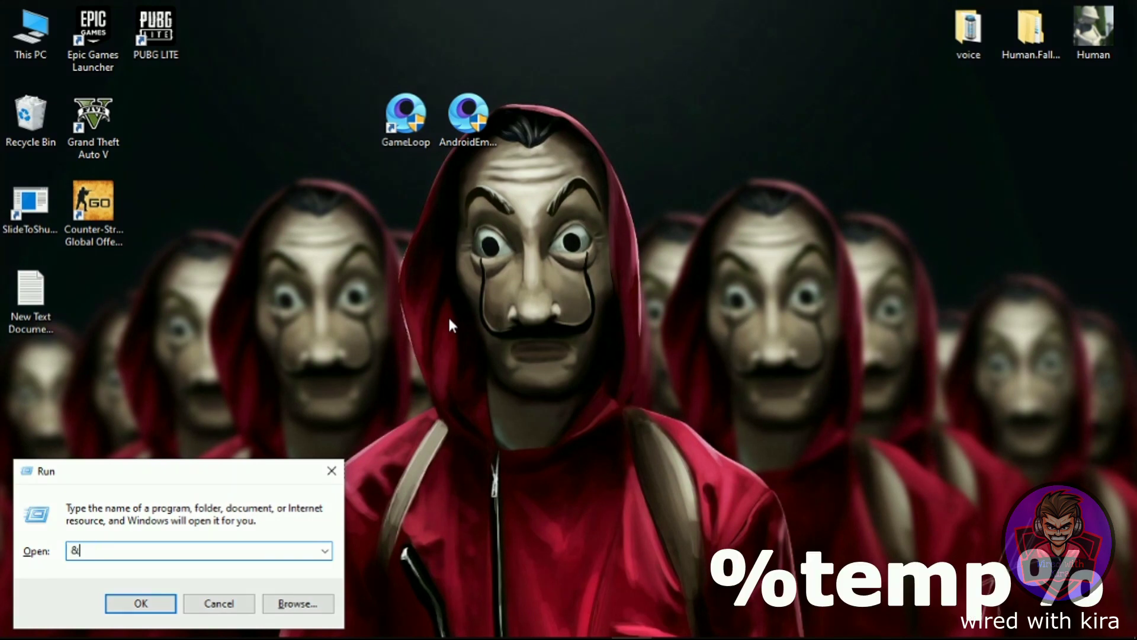
type("%temp%")
key("Return")
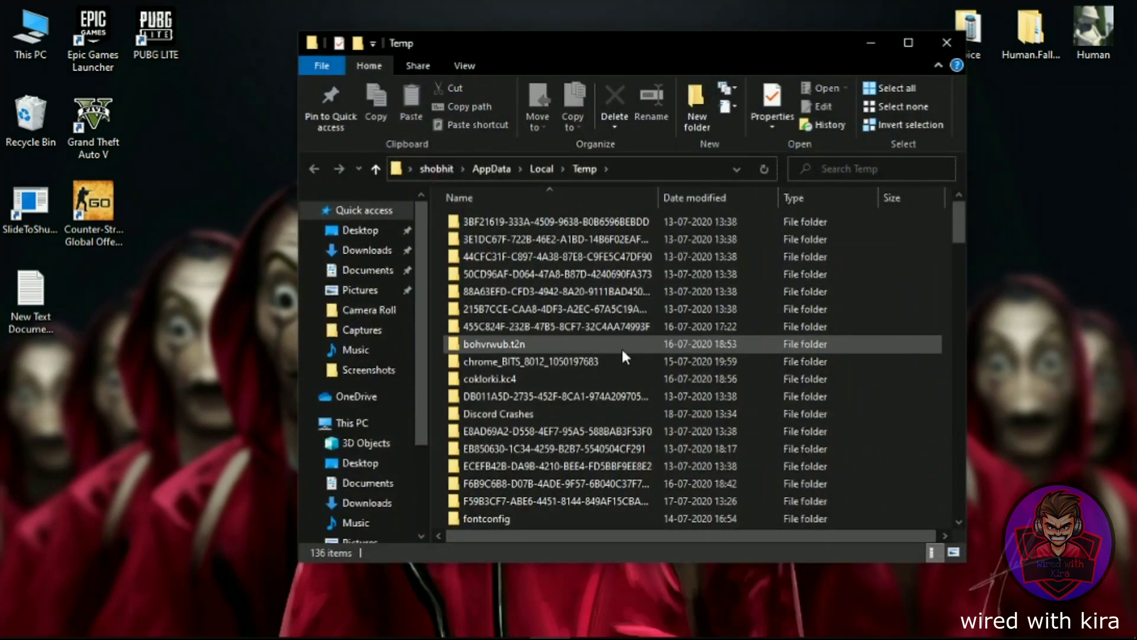
key("ctrl+a")
key("shift+Delete")
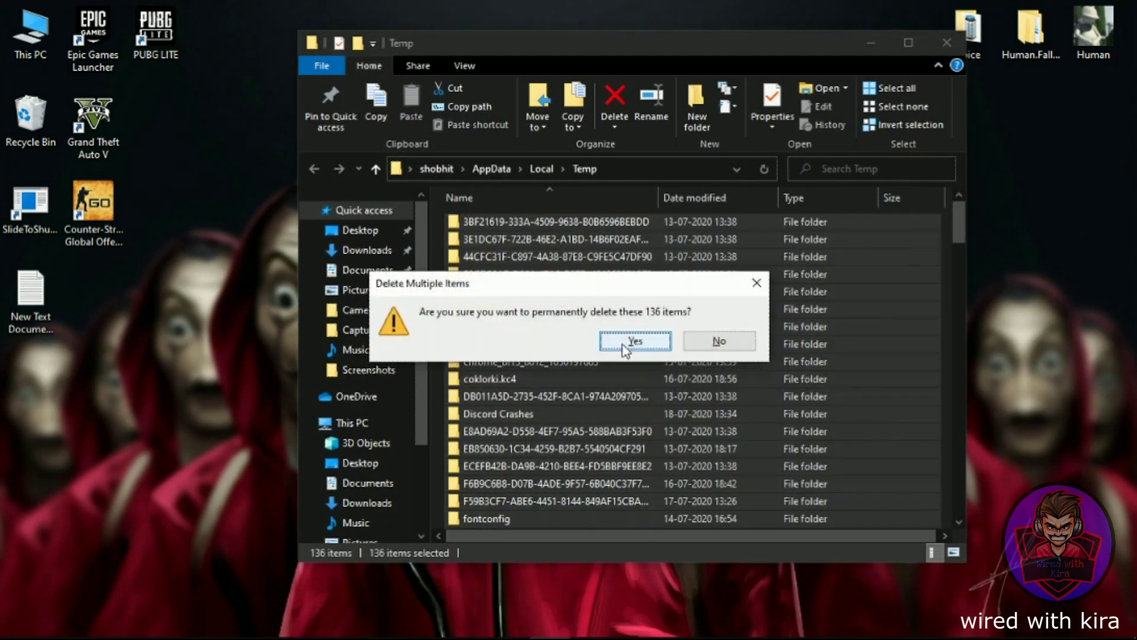
left_click(634, 342)
left_click(524, 248)
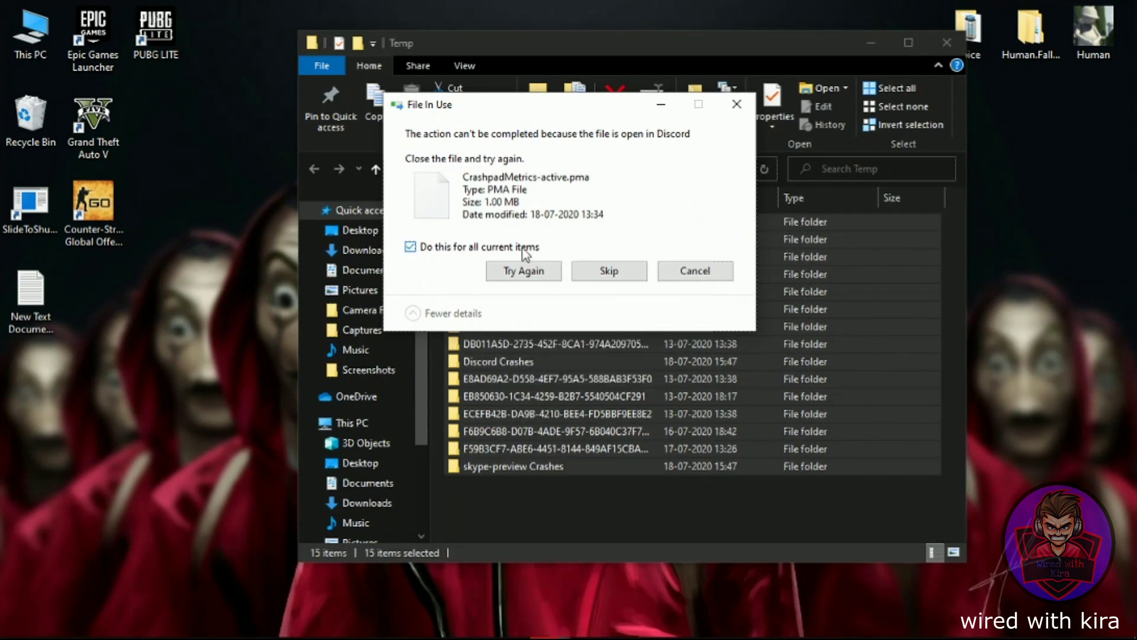
left_click(607, 272)
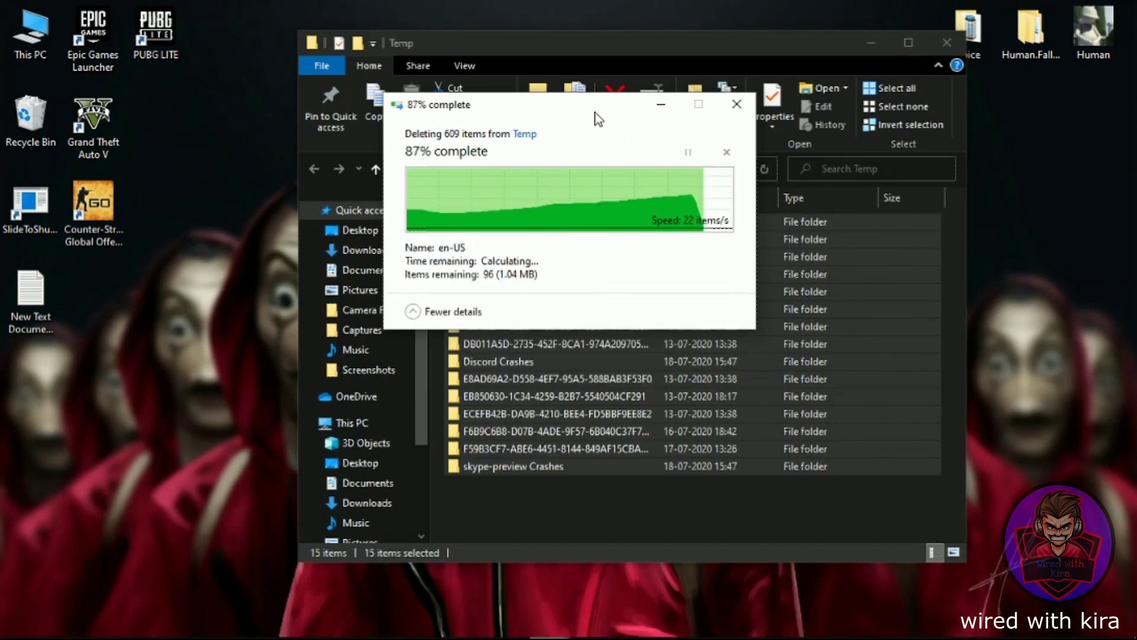
left_click(947, 43)
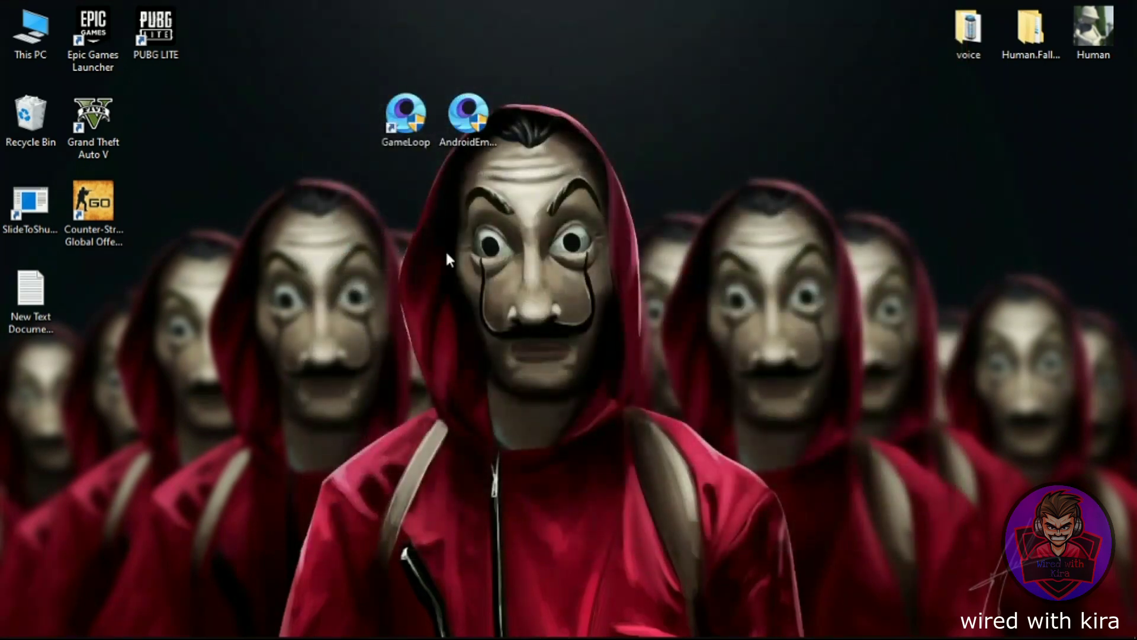
- Run prefetch, grant access to the Prefetch folder, permanently delete all its items while skipping files in use, and close it
key("super+r")
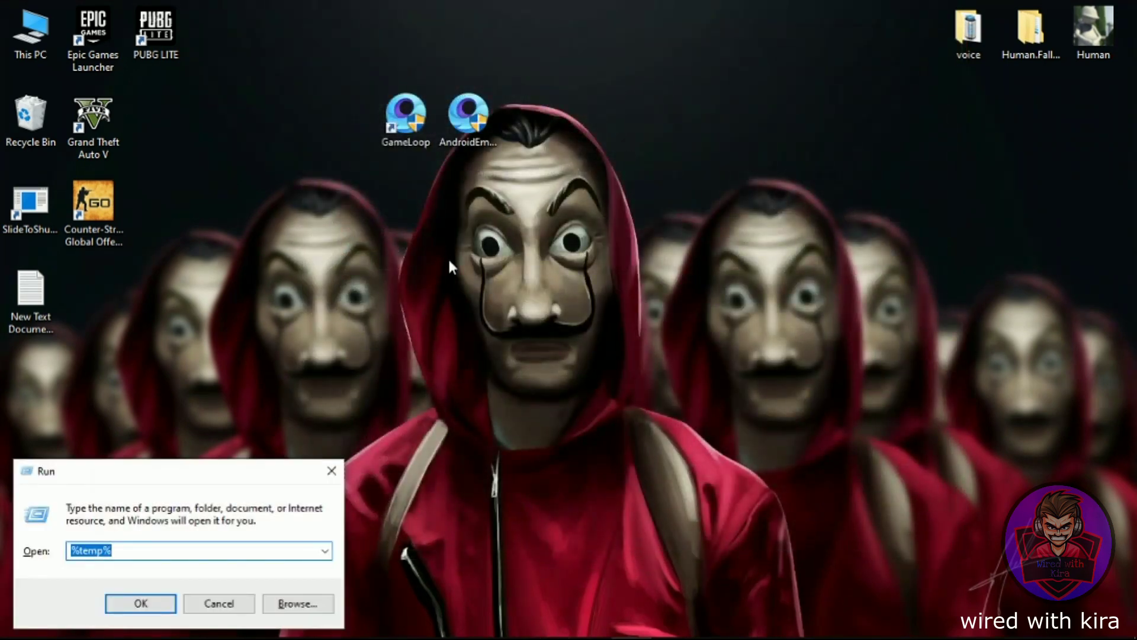
type("prefetch")
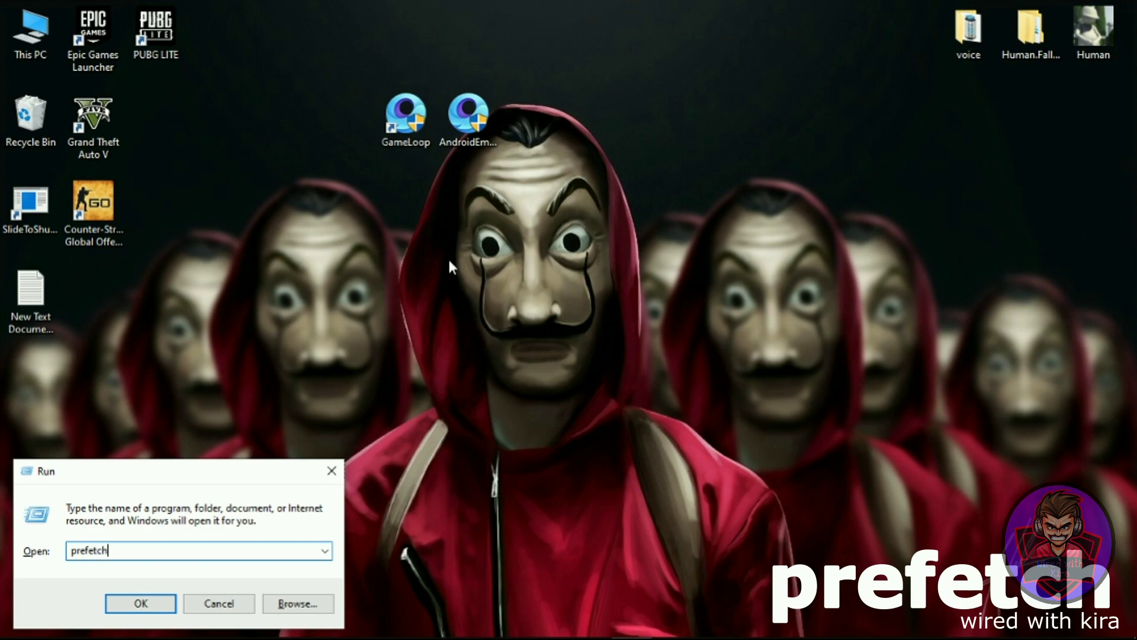
key("Return")
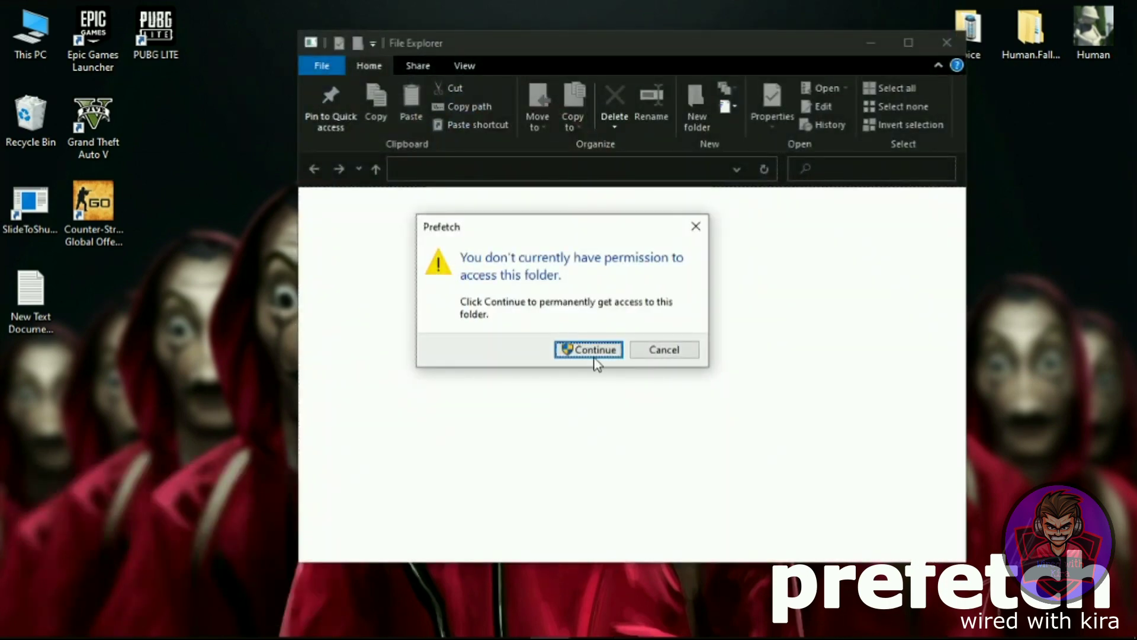
left_click(594, 355)
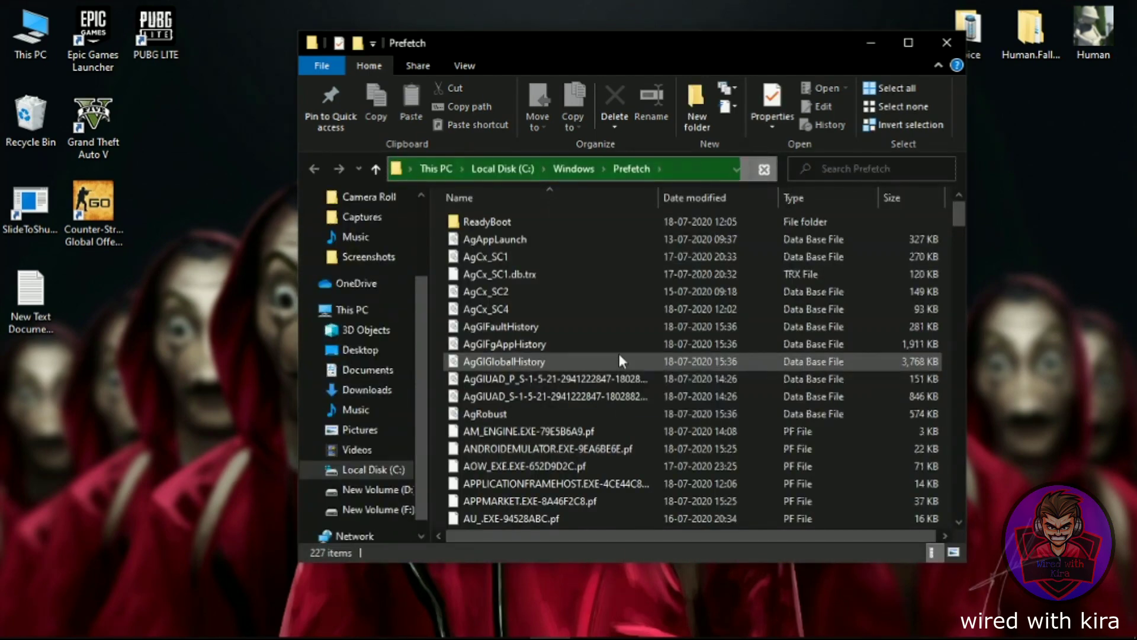
key("ctrl+a")
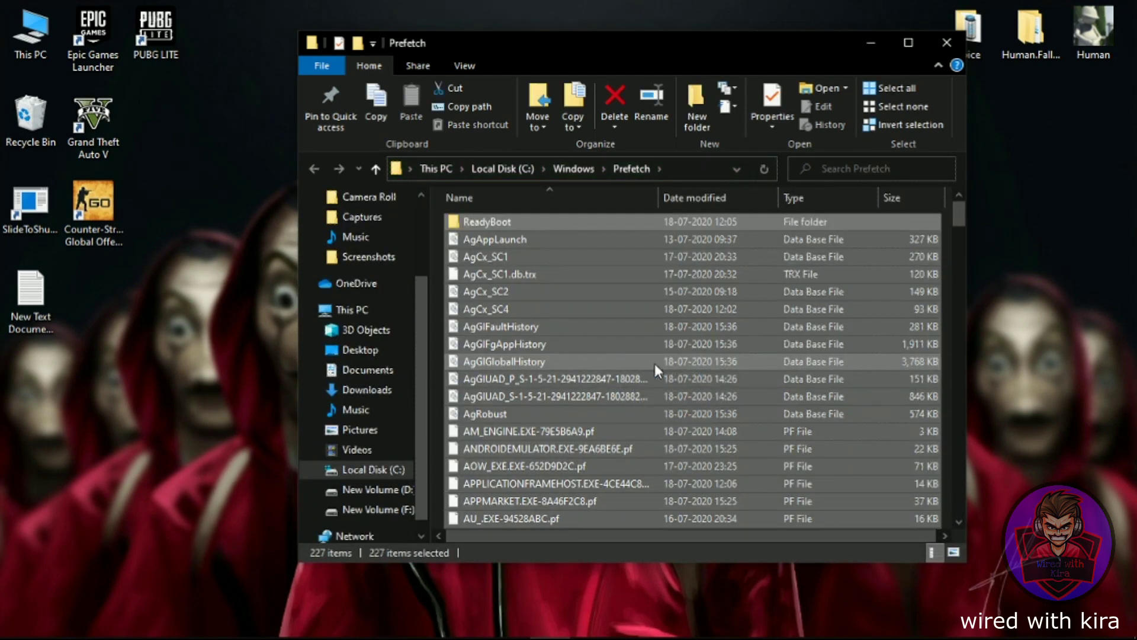
key("shift+Delete")
left_click(637, 336)
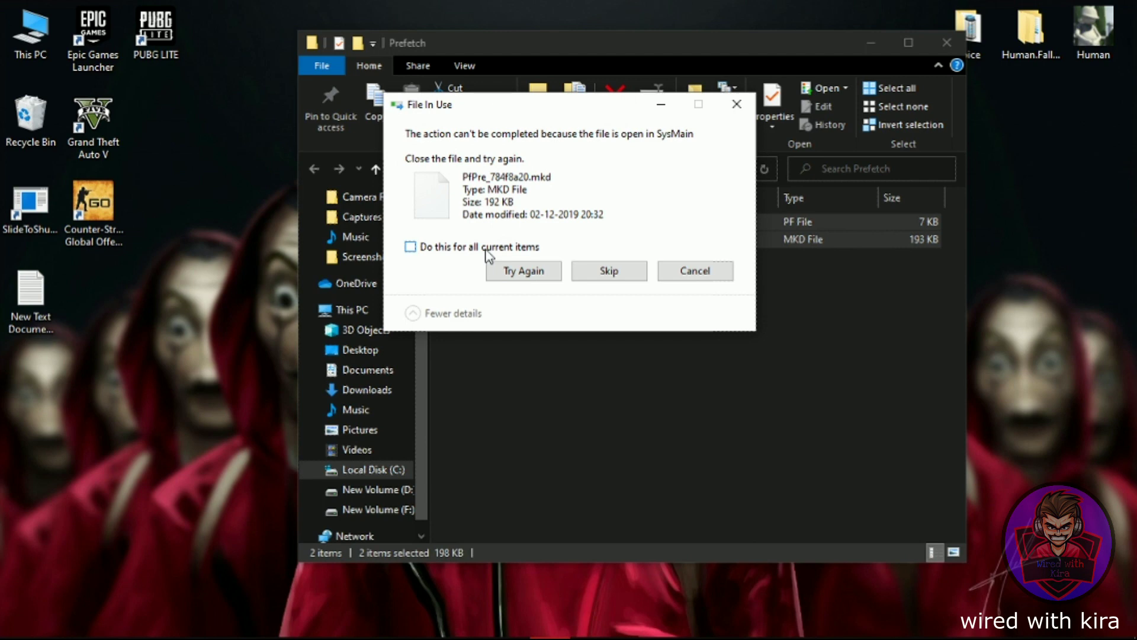
left_click(487, 247)
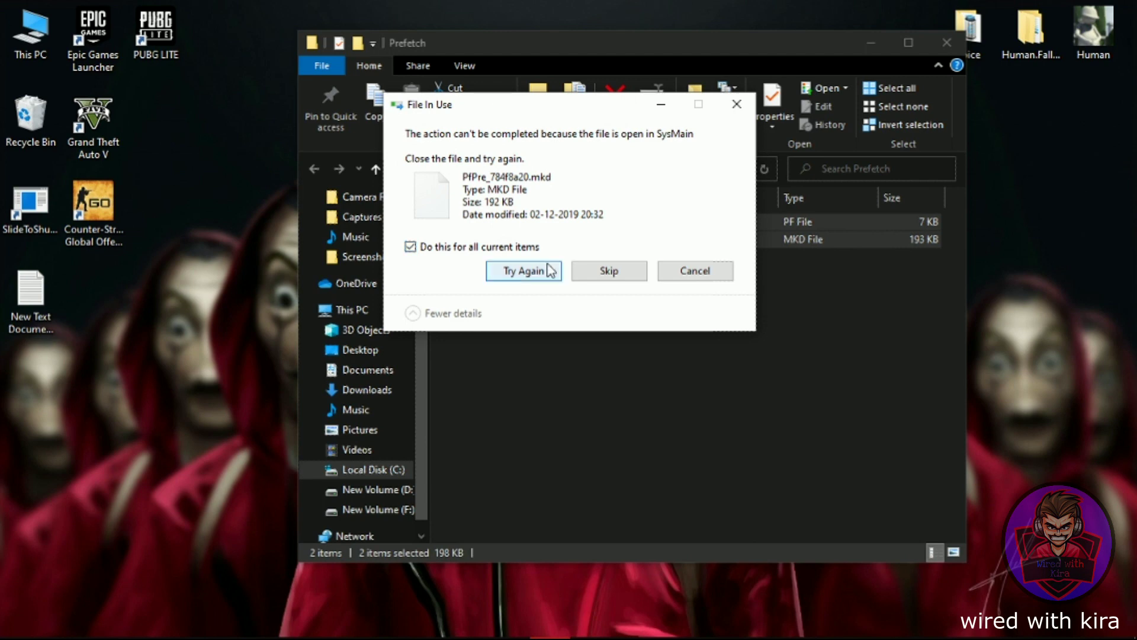
left_click(585, 276)
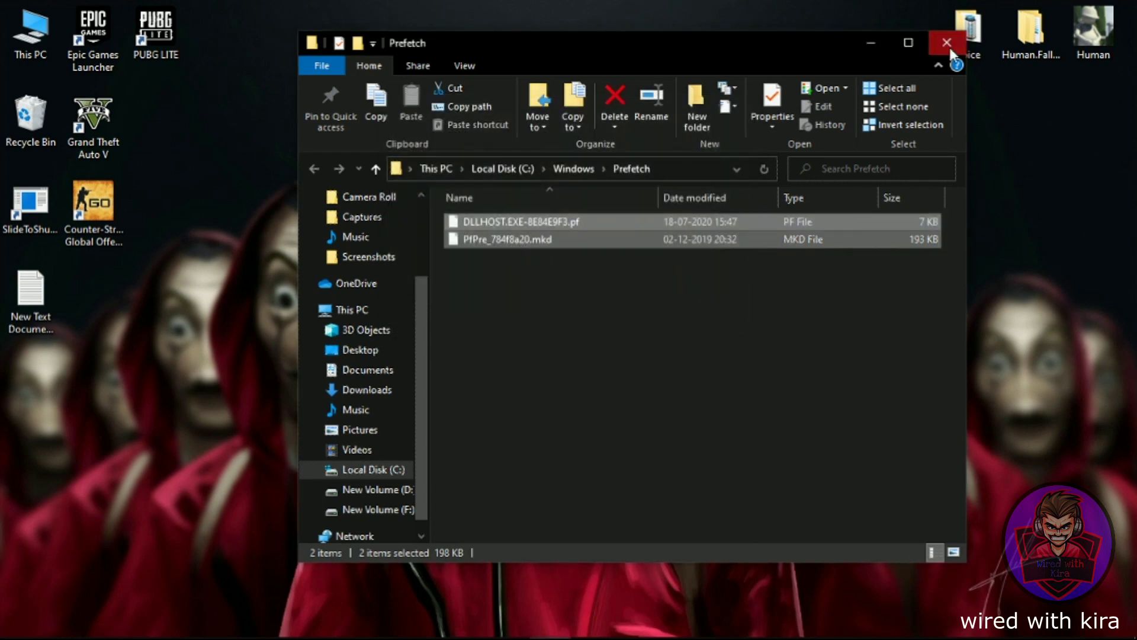
left_click(946, 42)
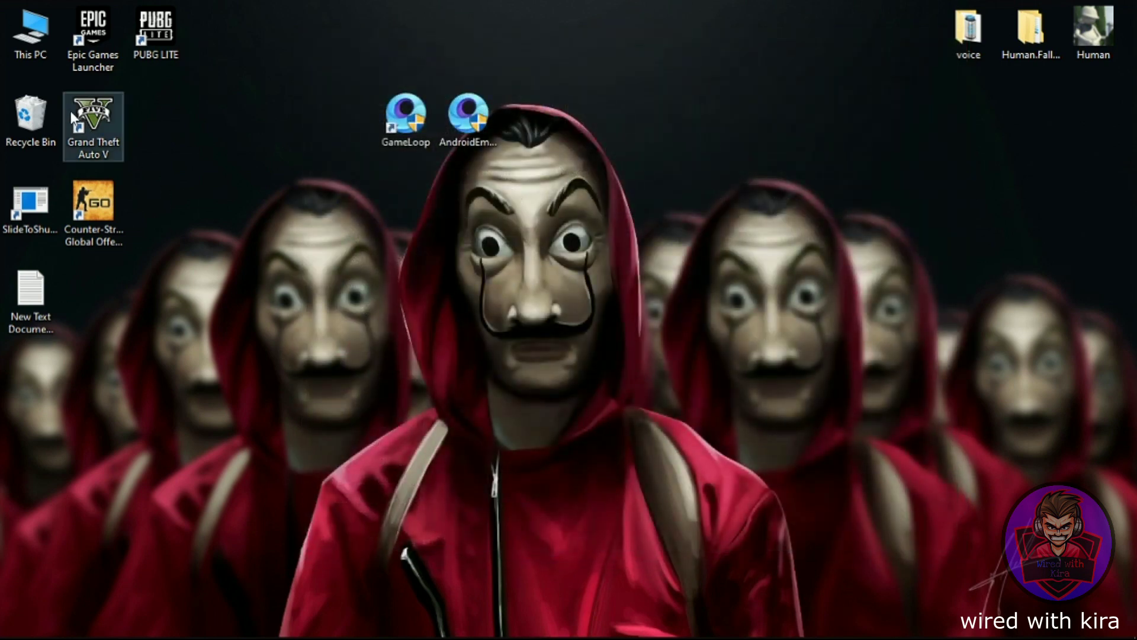
- Empty the Recycle Bin and confirm the permanent deletion of its items
left_click(31, 116)
right_click(32, 116)
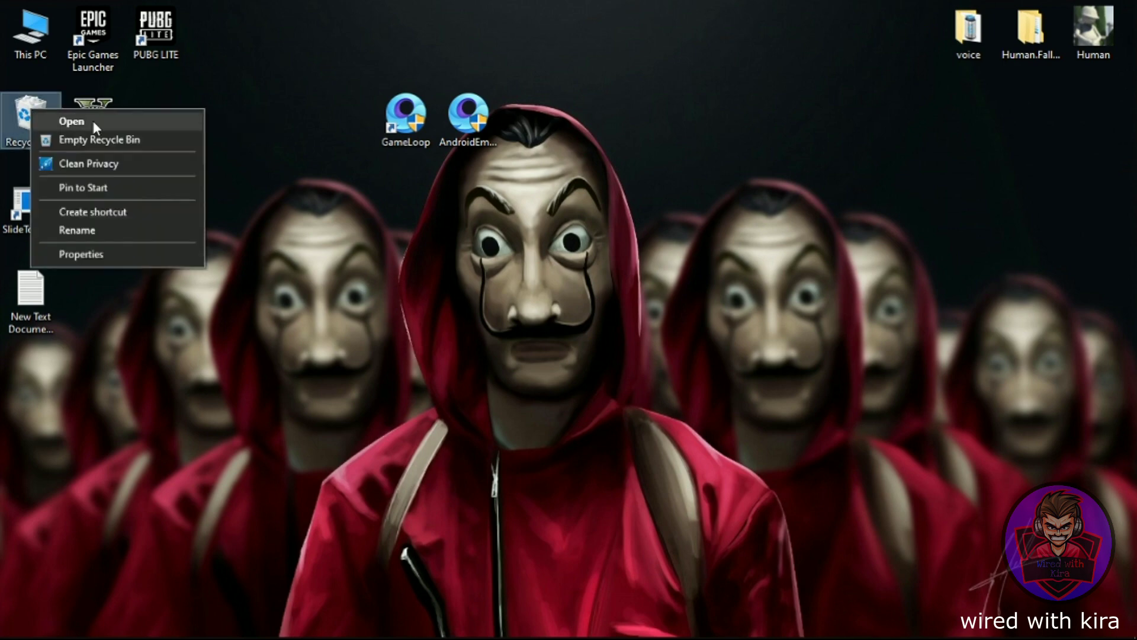
left_click(128, 137)
left_click(622, 334)
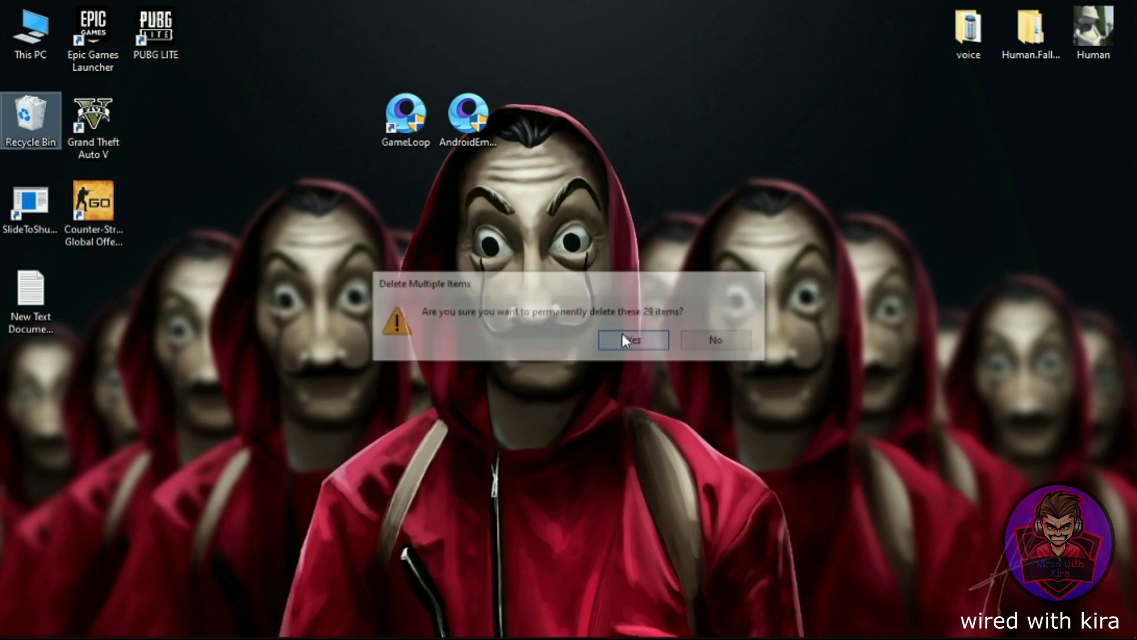
left_click(633, 284)
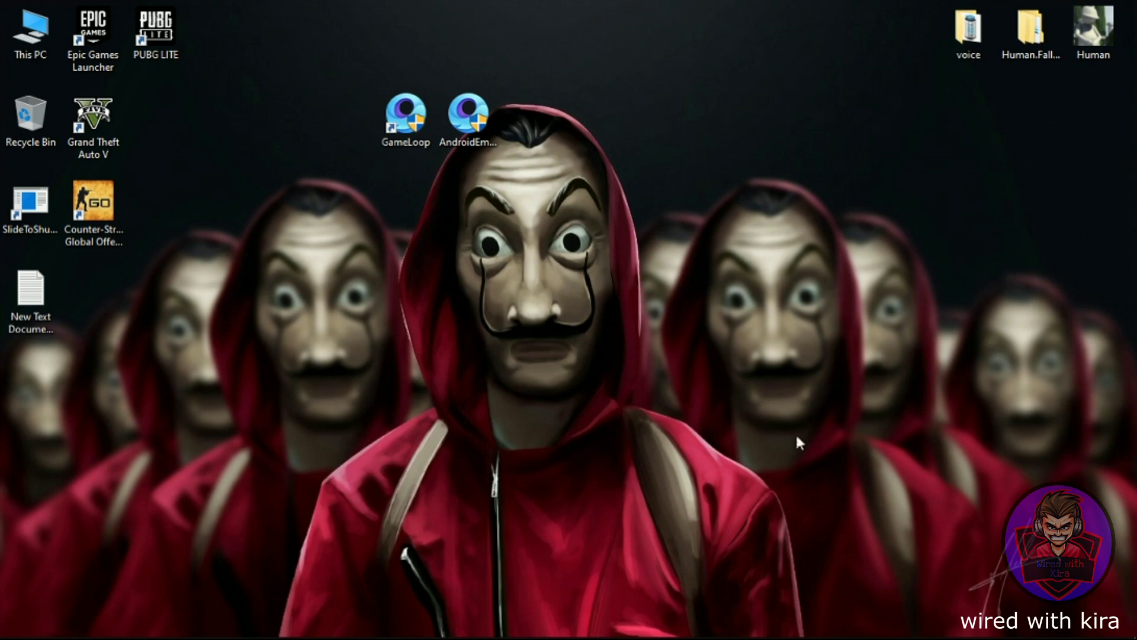
- Open Task Manager's startup apps and disable µTorrent, Adobe GC Invoker Utility and Discord
right_click(806, 627)
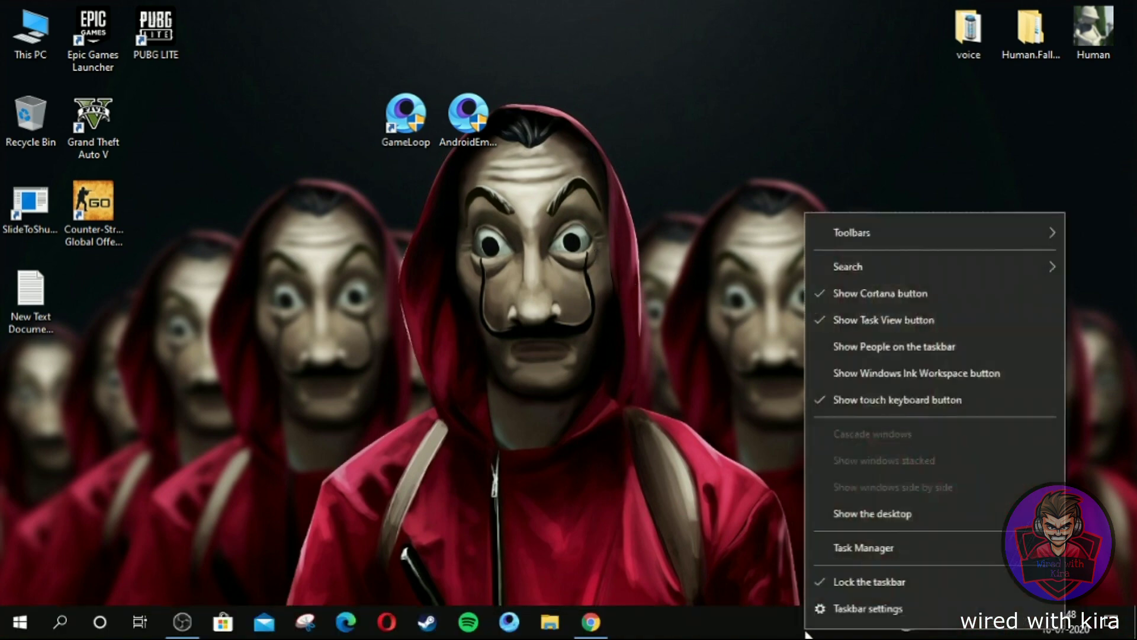
left_click(841, 550)
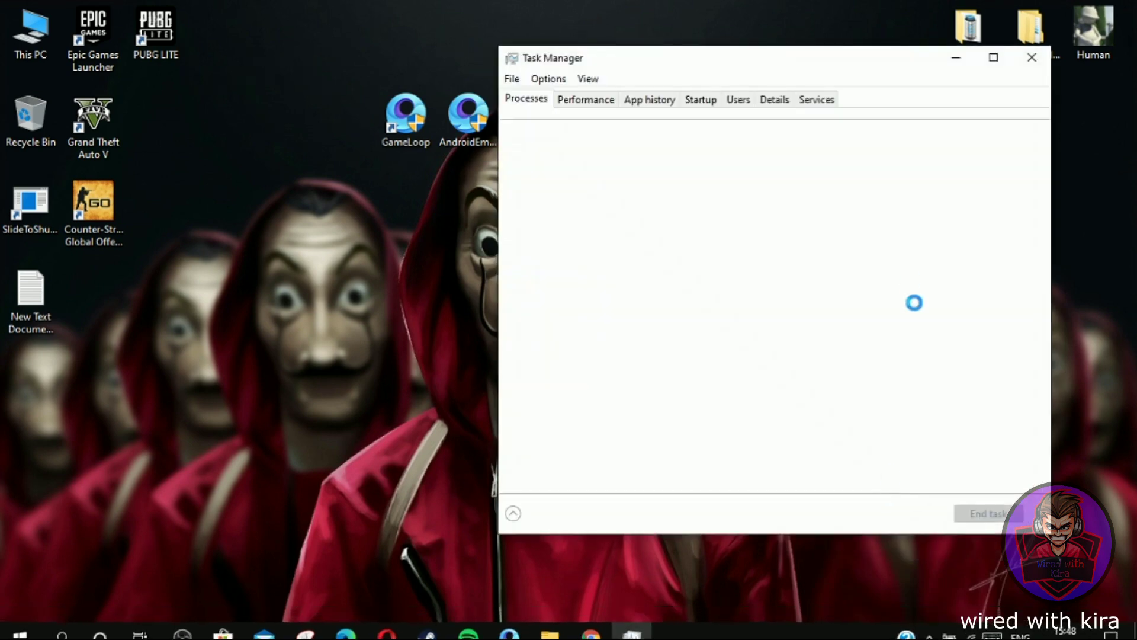
left_click_drag(768, 64, 754, 62)
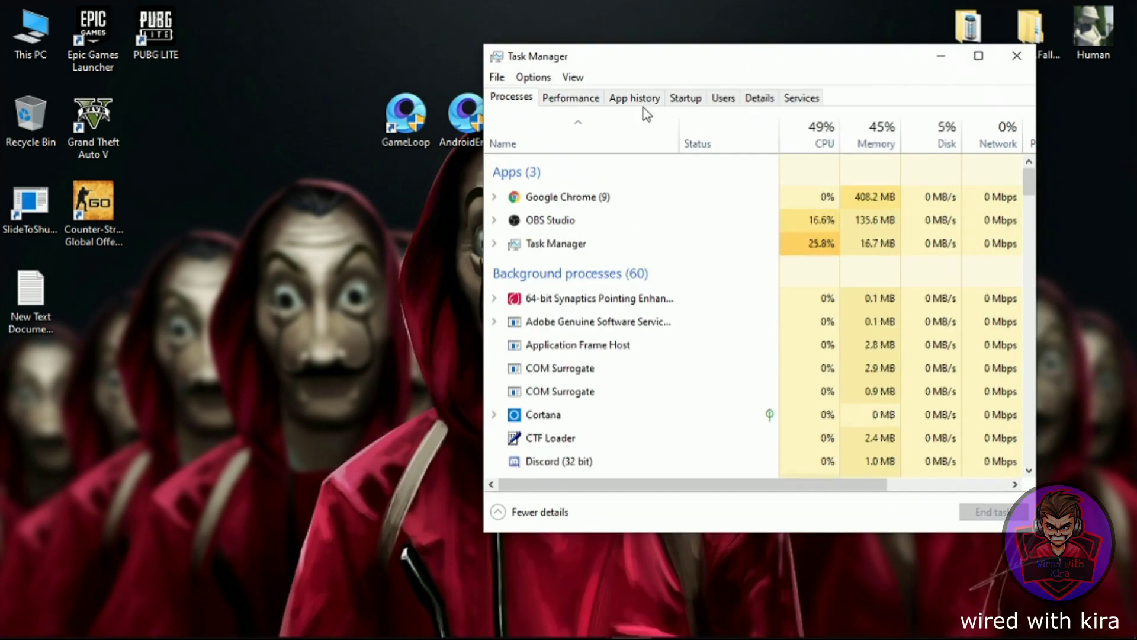
left_click(681, 96)
right_click(822, 198)
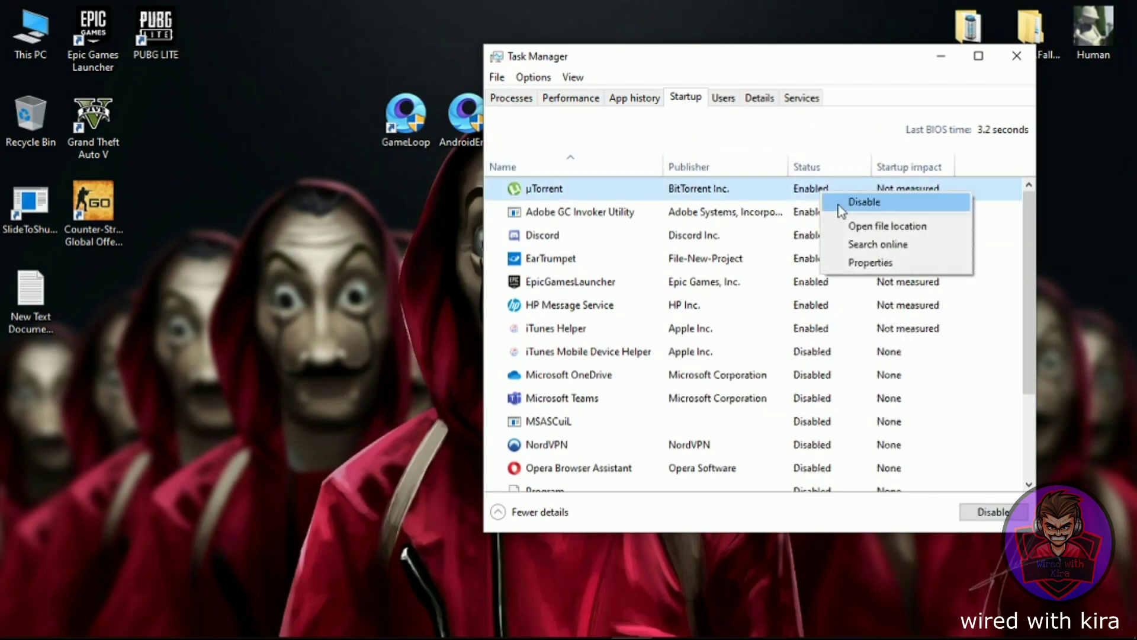
left_click(847, 202)
right_click(810, 217)
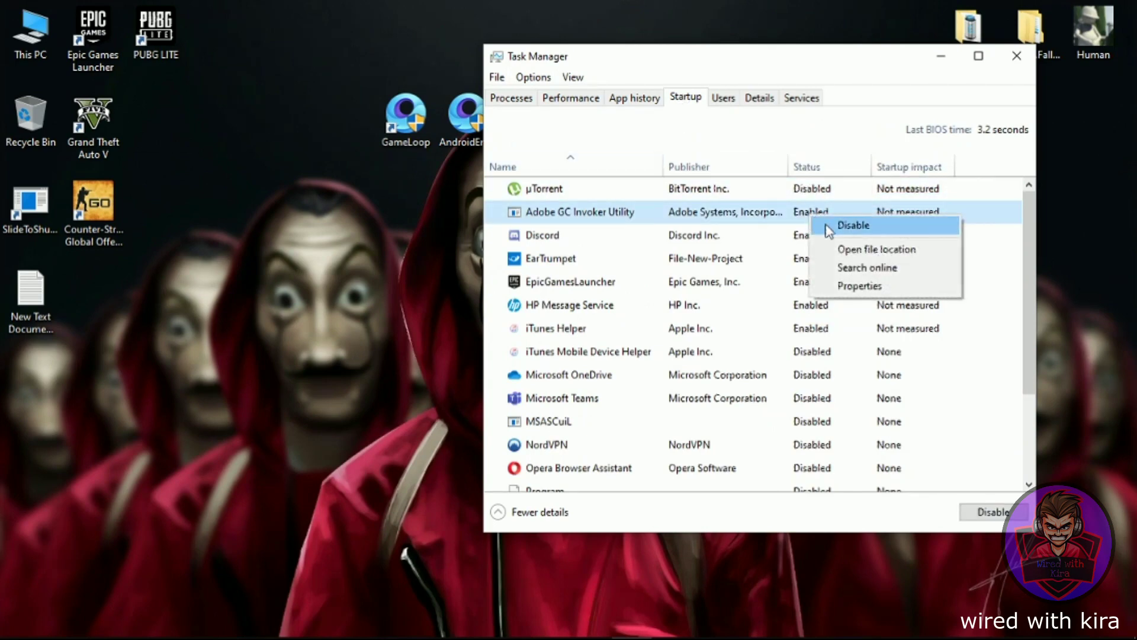
left_click(826, 225)
right_click(809, 239)
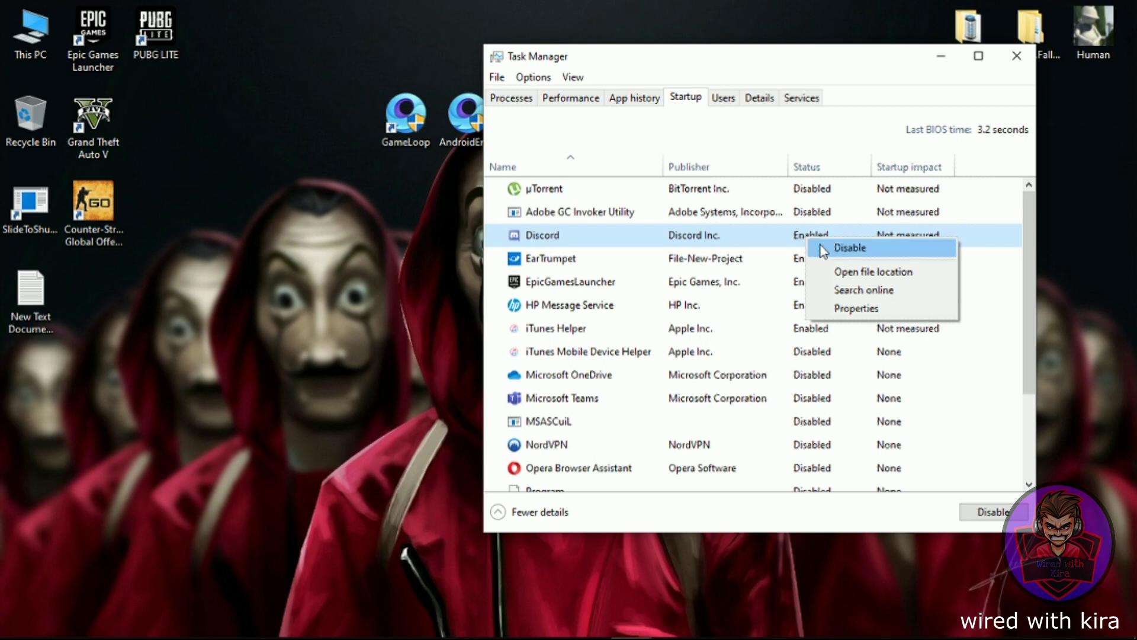
left_click(821, 247)
- Disable EarTrumpet, EpicGamesLauncher, HP Message Service and iTunes Helper from running at startup
right_click(811, 261)
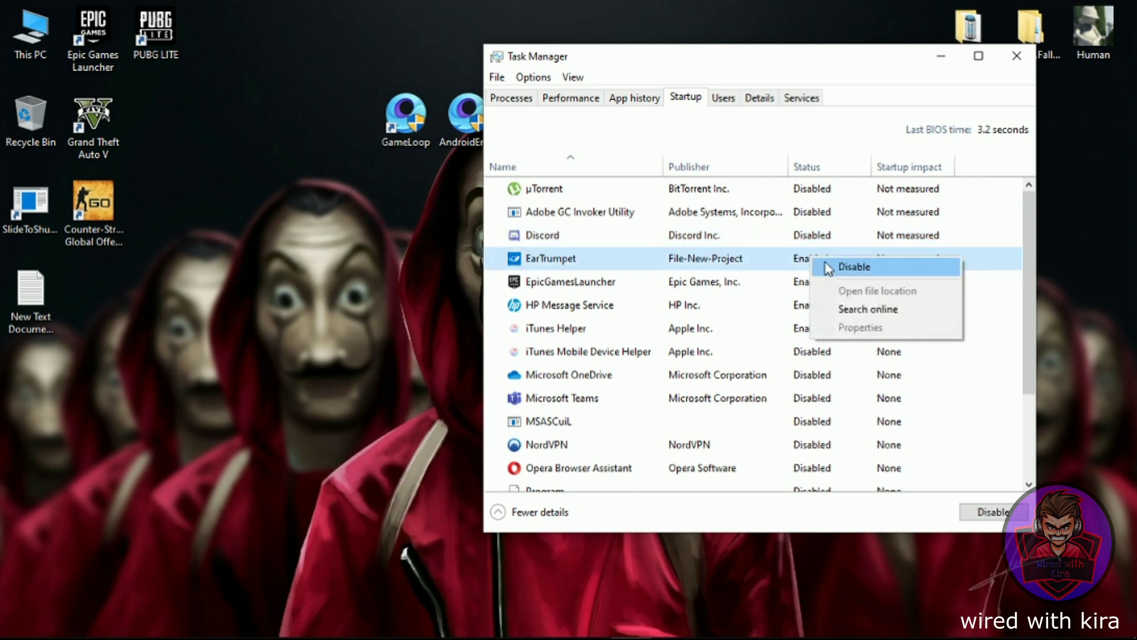
left_click(823, 266)
right_click(811, 287)
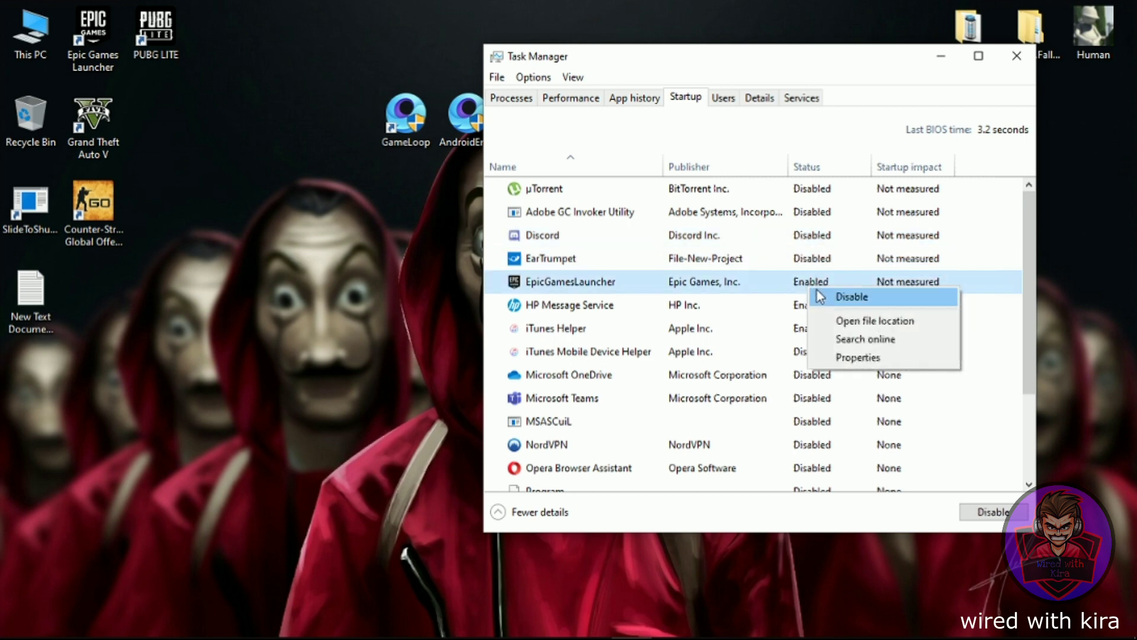
left_click(823, 295)
right_click(806, 304)
left_click(824, 313)
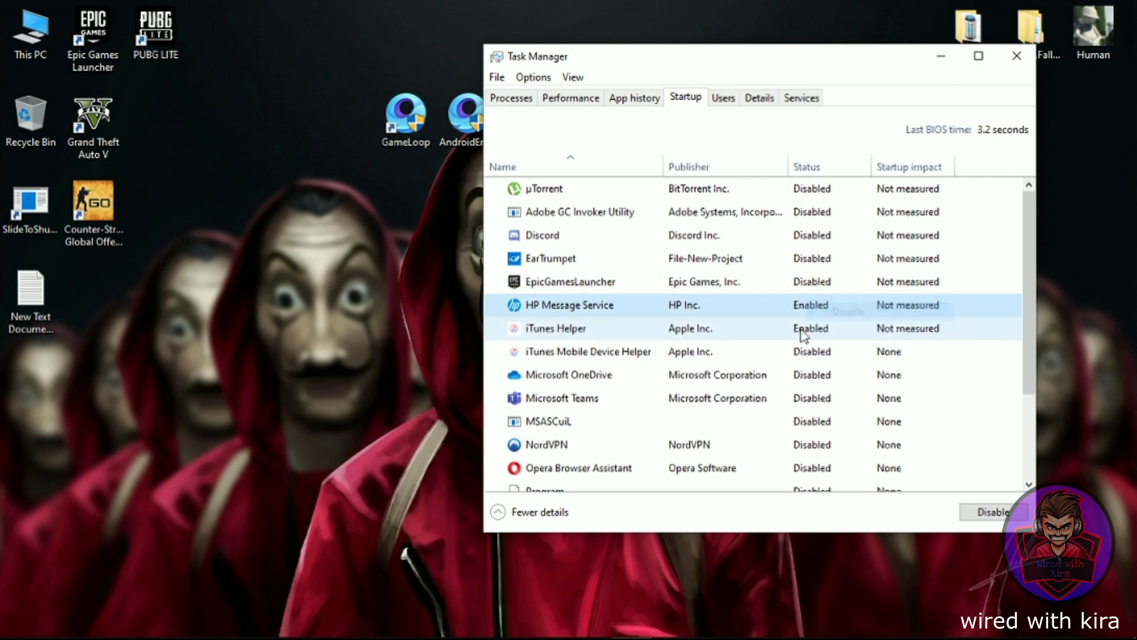
right_click(817, 327)
left_click(829, 336)
scroll(1031, 298, "down", 3)
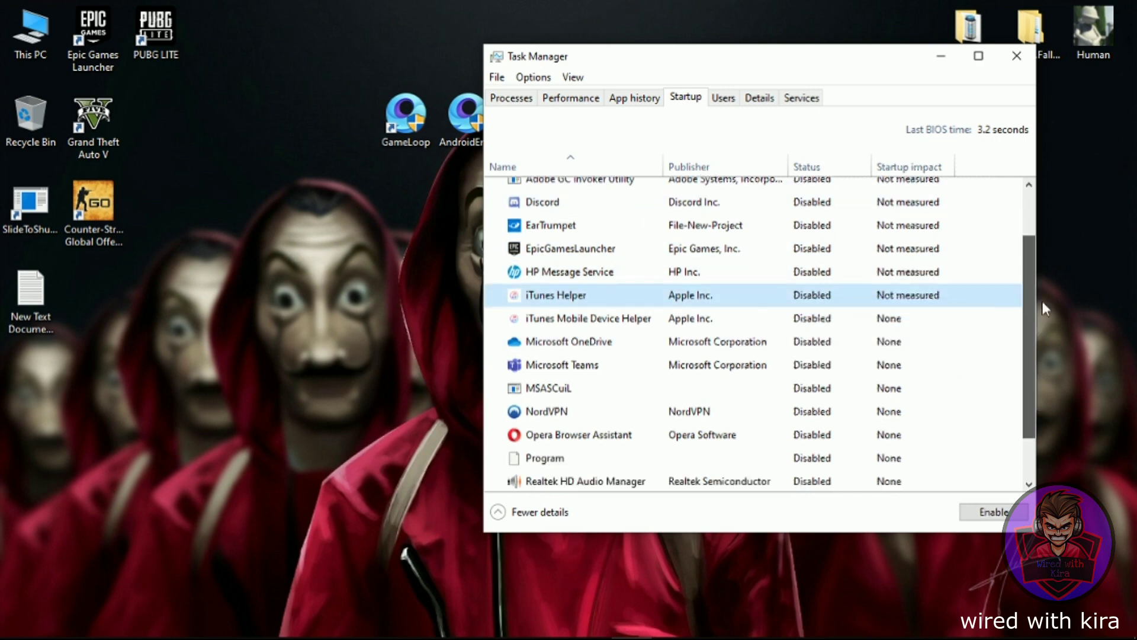
scroll(1028, 187, "up", 3)
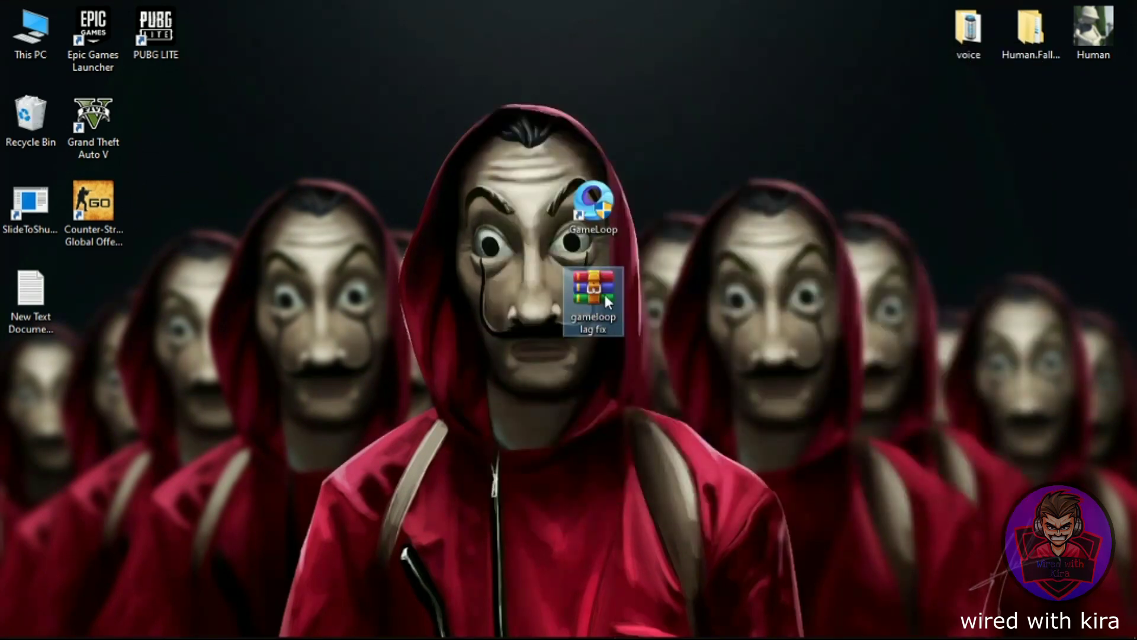
- Extract the gameloop lag fix archive onto the desktop and place the extracted folder near the archive
right_click(603, 291)
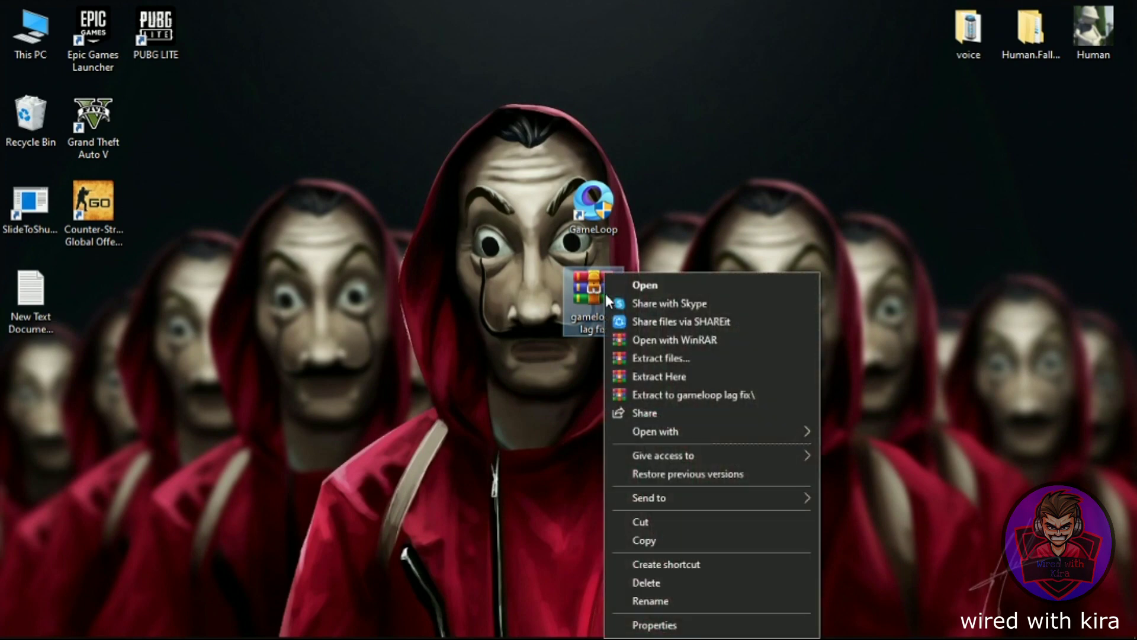
left_click(693, 377)
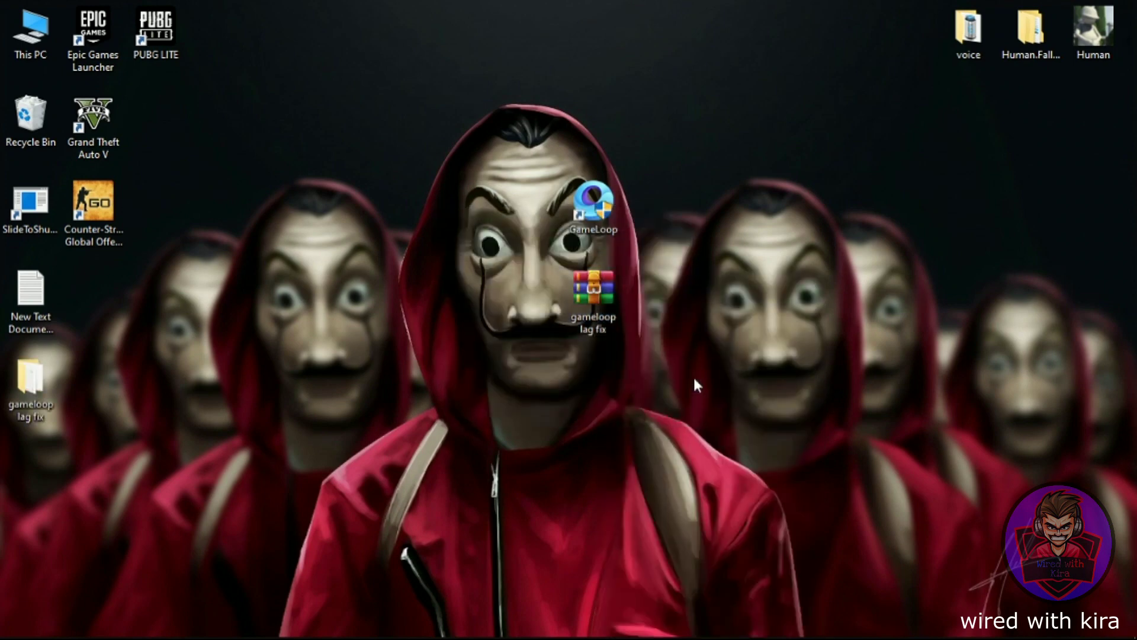
left_click_drag(30, 379, 468, 296)
left_click_drag(511, 388, 474, 278)
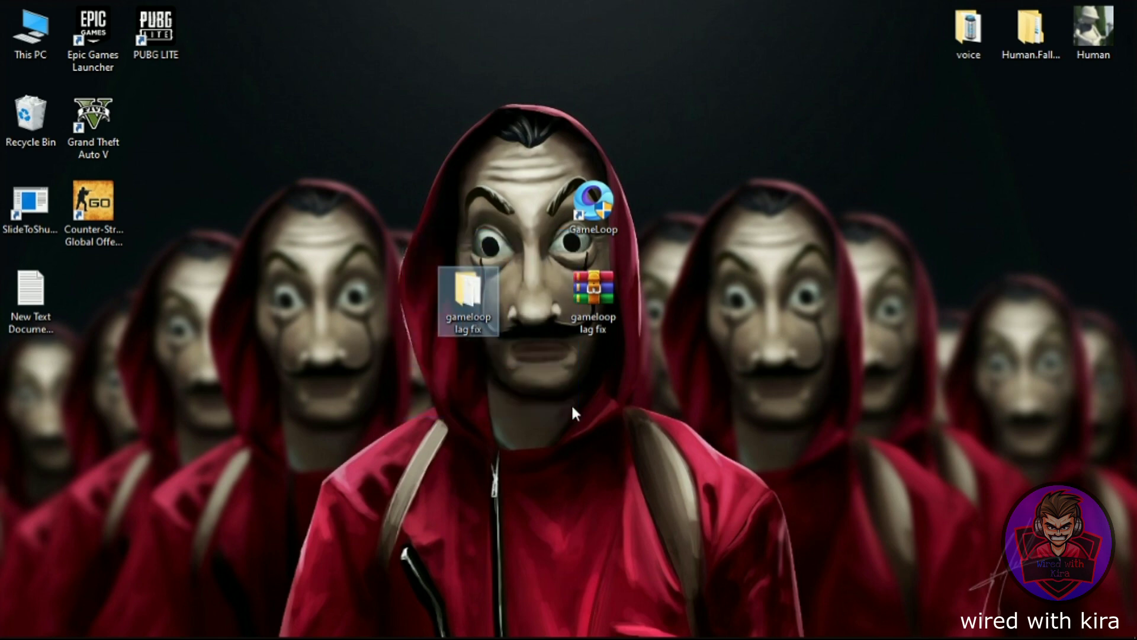
- Copy the powercfg command from the ultimate power plan text file in the gameloop lag fix folder, and close both windows
double_click(471, 312)
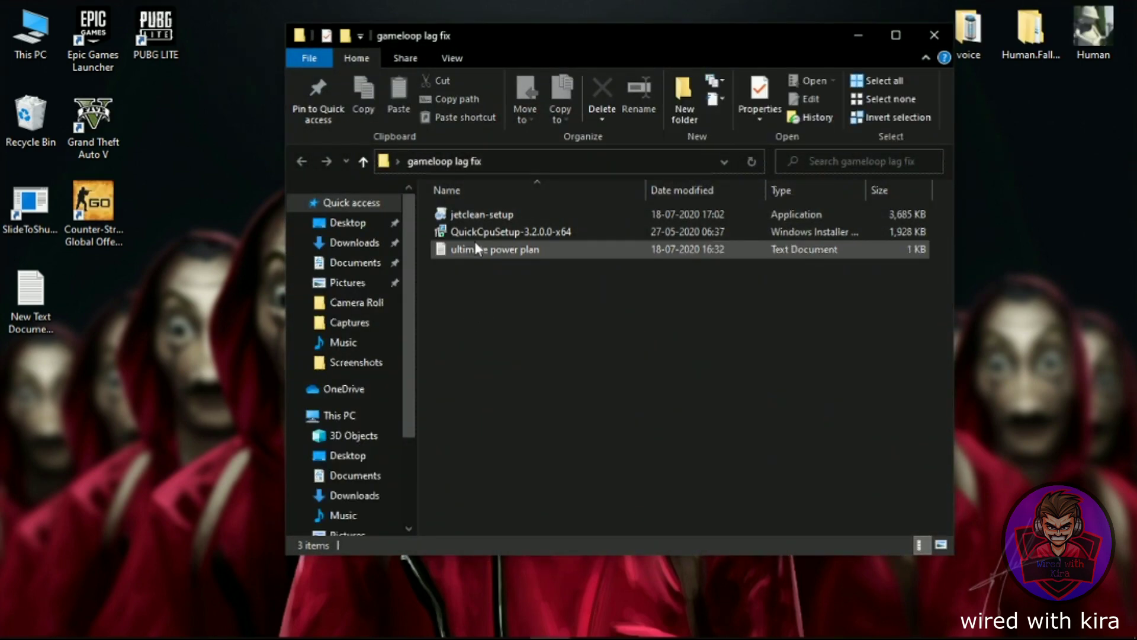
left_click_drag(534, 44, 625, 58)
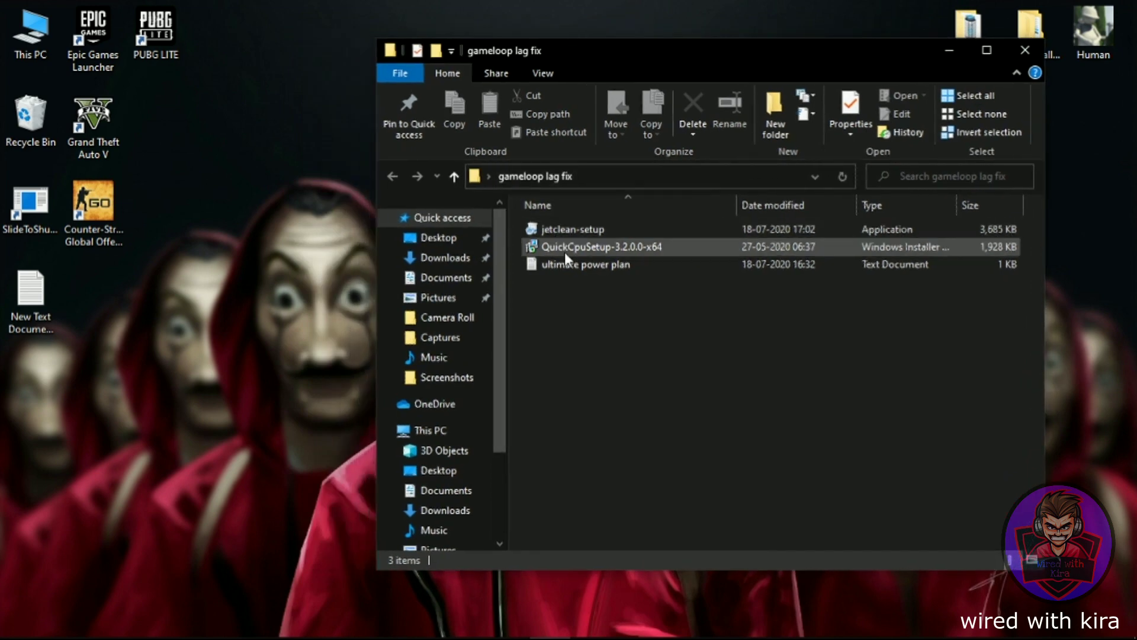
double_click(594, 266)
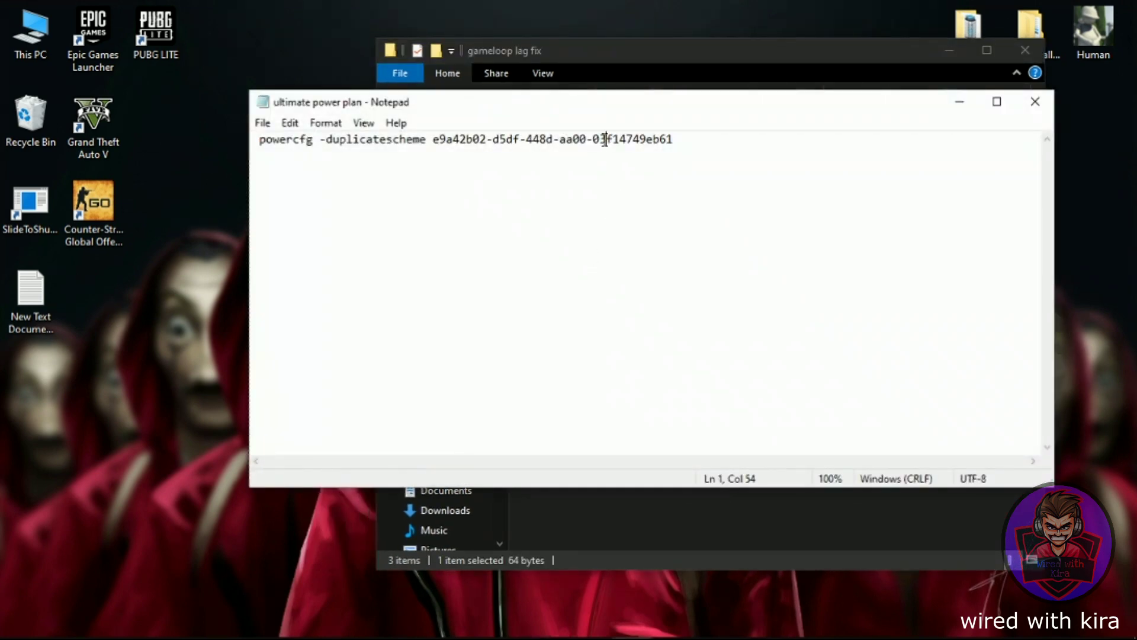
left_click_drag(695, 156, 268, 154)
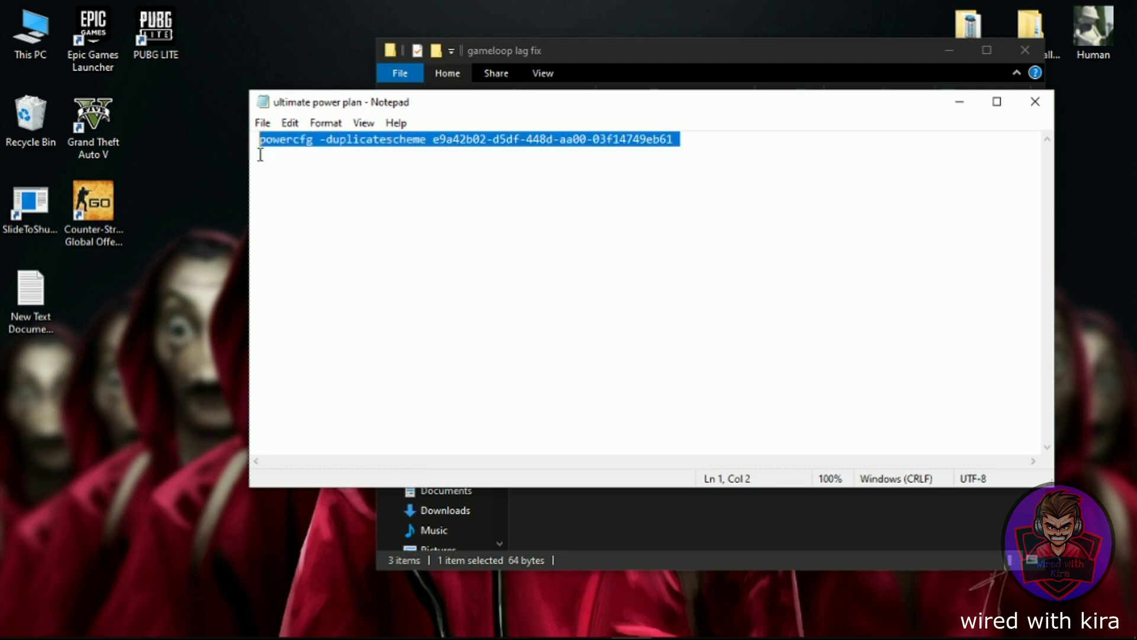
left_click(1035, 101)
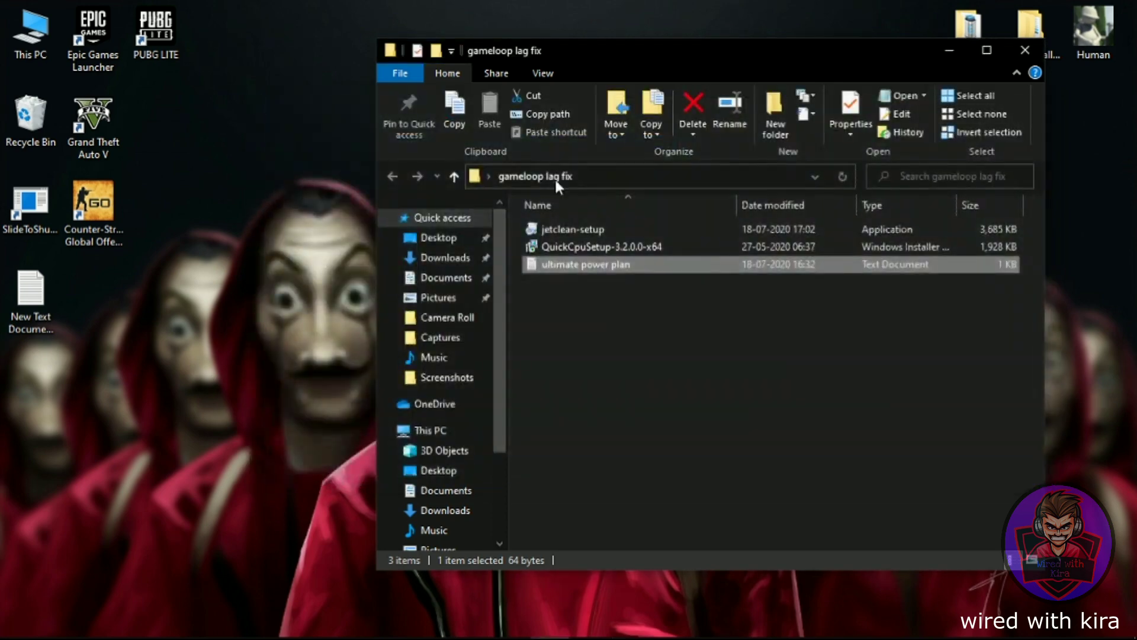
key("alt+F4")
- Run powercfg -duplicatescheme e9a42b02-d5df-448d-aa00-03f14749eb61 in Command Prompt as administrator, and close it
left_click(60, 622)
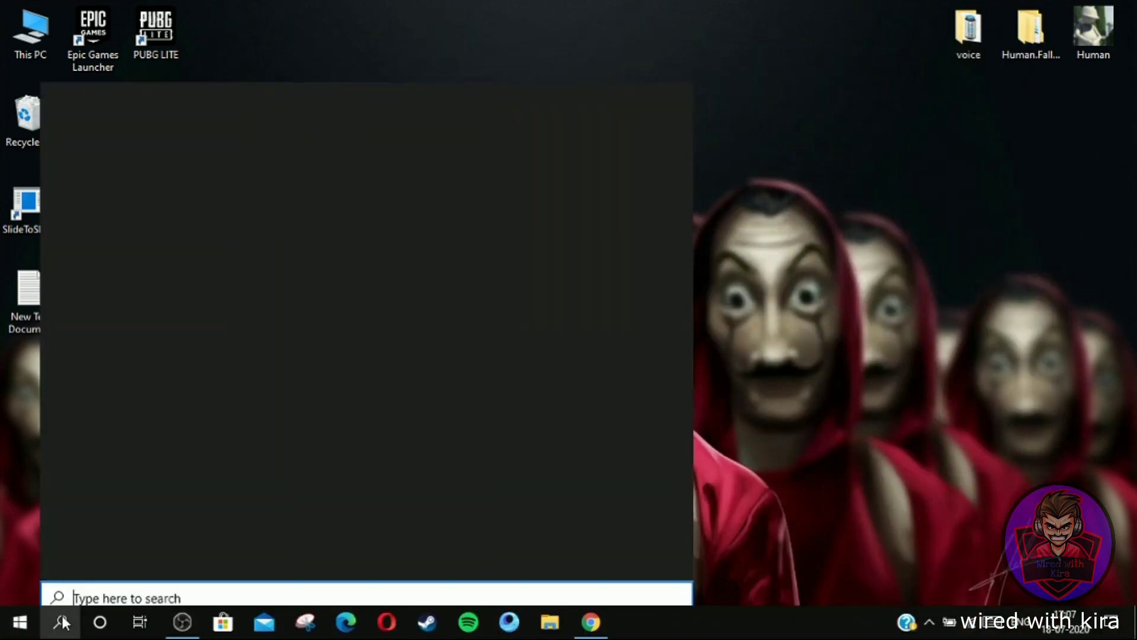
type("cm")
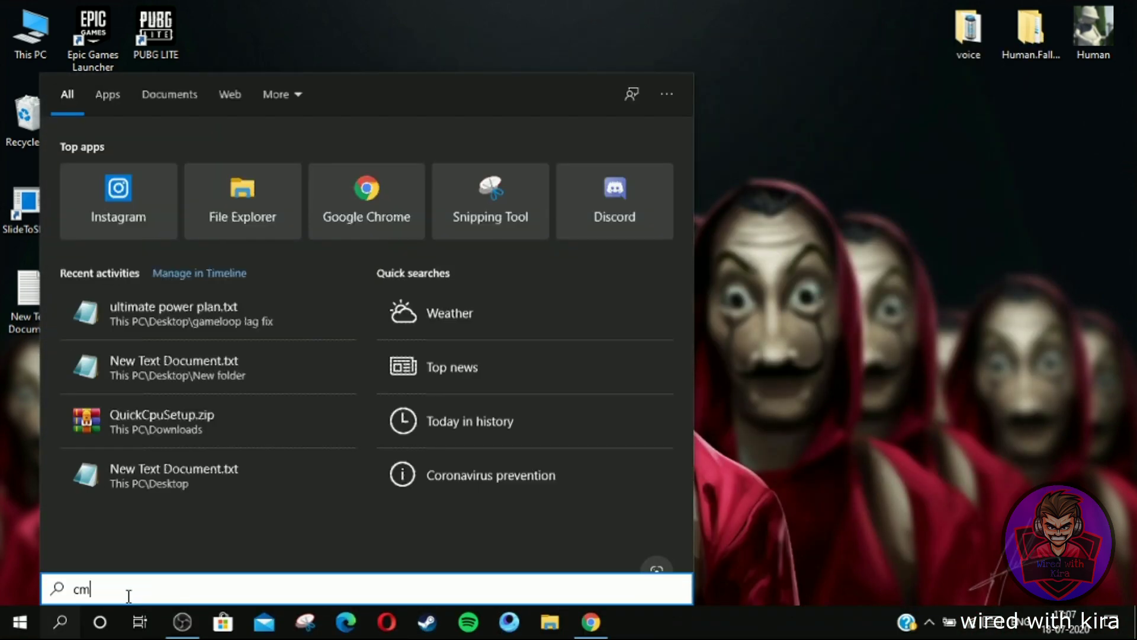
type("d")
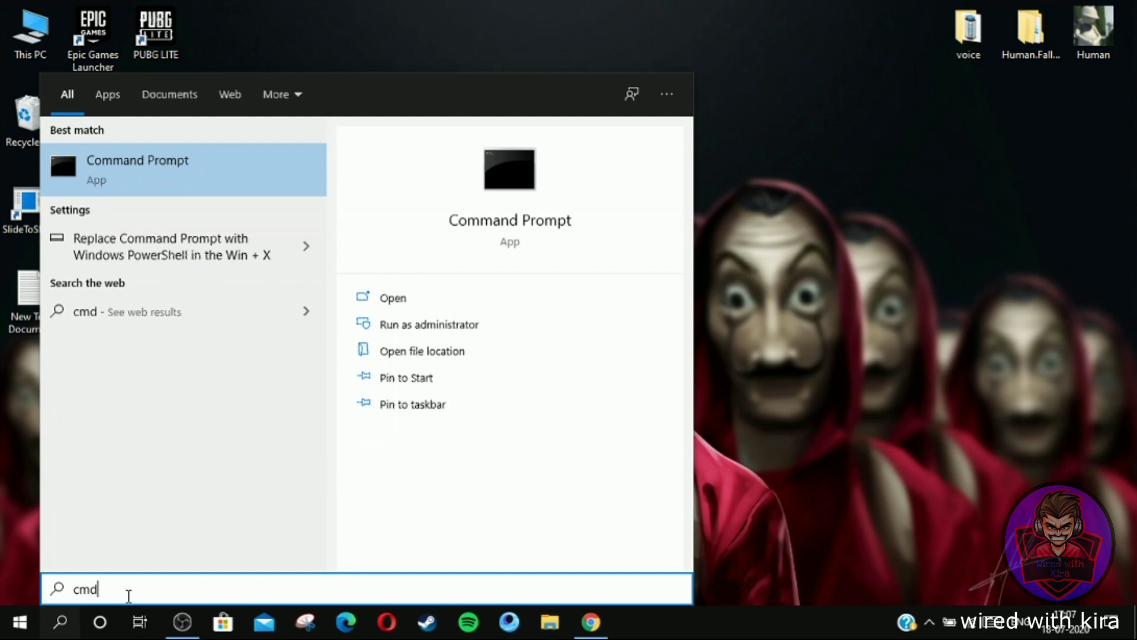
left_click(412, 332)
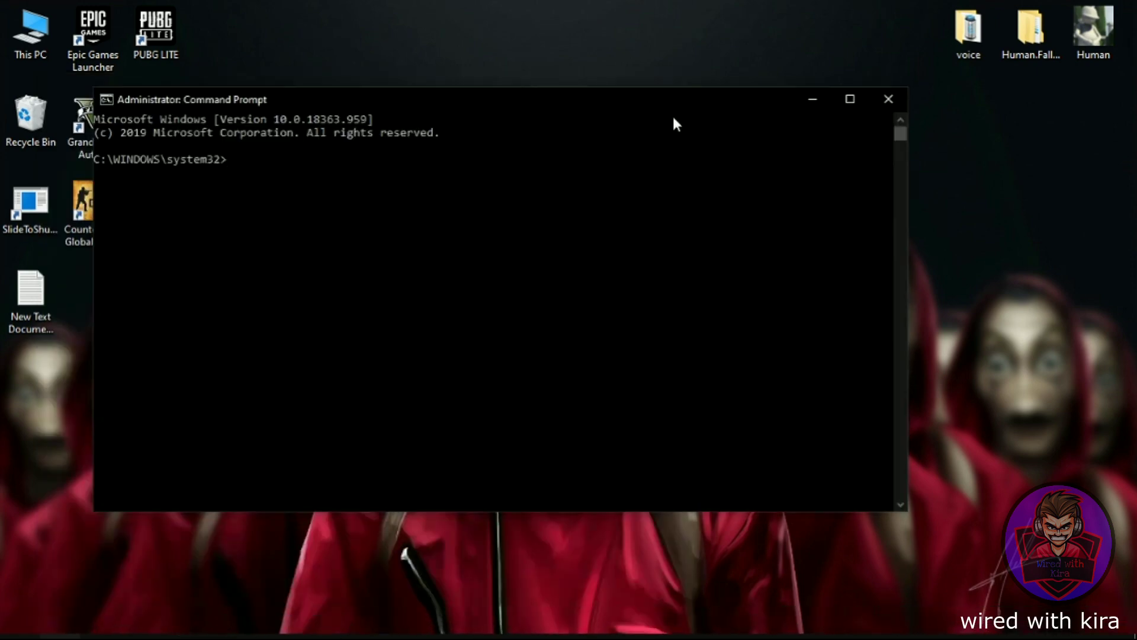
type("powercfg -duplicatescheme e9a42b02-d5df-448d-aa00-03f14749eb61")
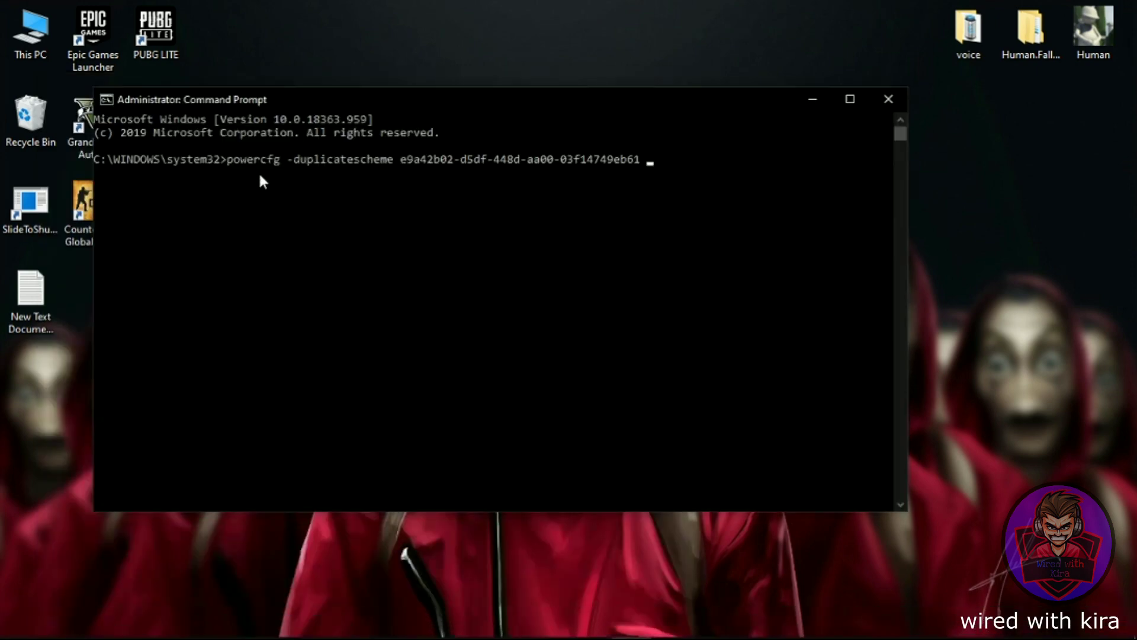
key("Return")
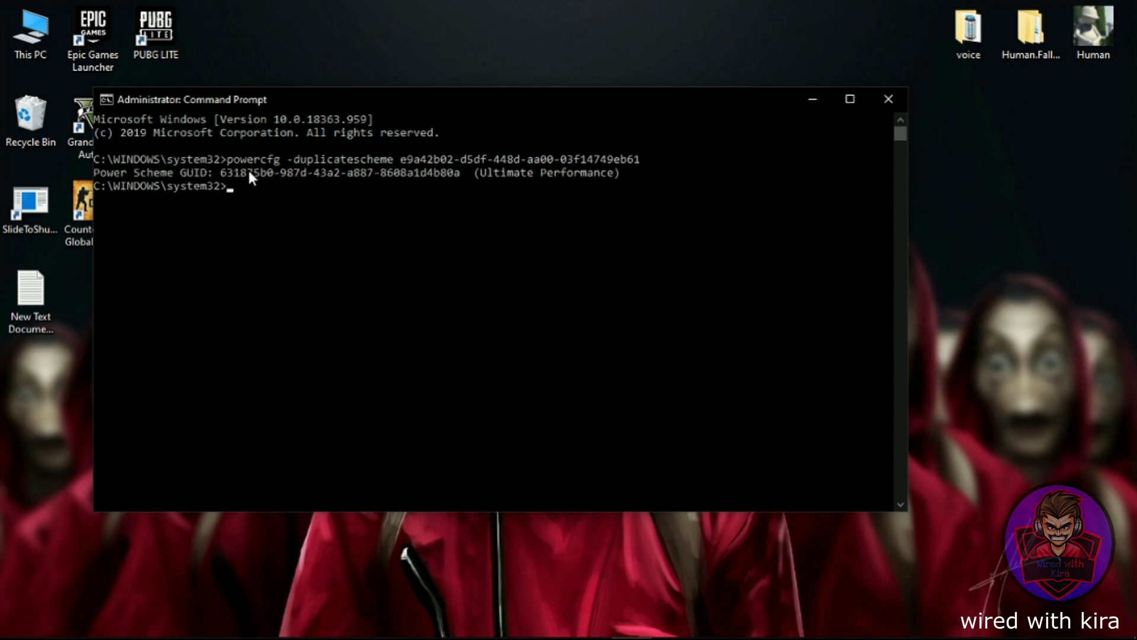
left_click_drag(477, 177, 548, 176)
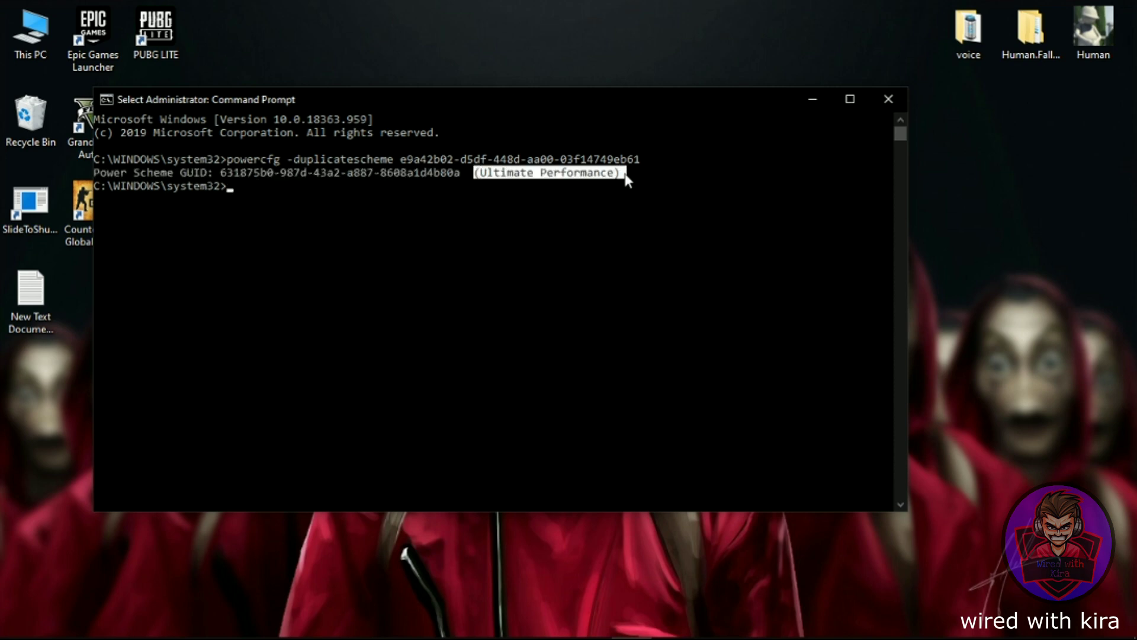
left_click_drag(622, 178, 619, 175)
left_click(904, 94)
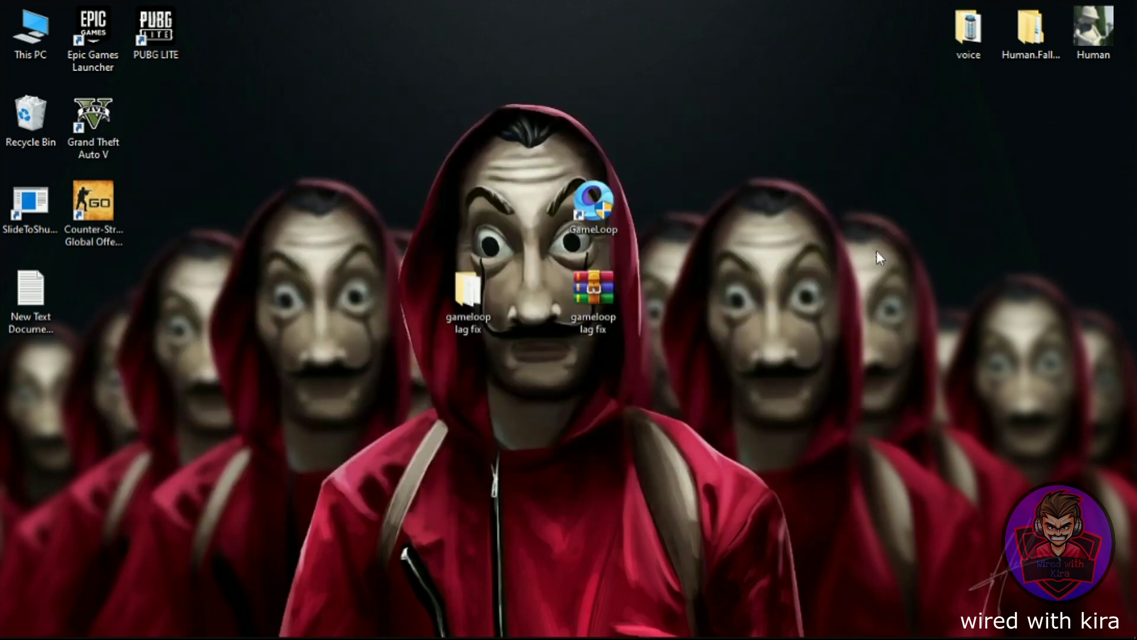
- Open the Windows Power Options and activate the Ultimate Performance power plan
right_click(948, 622)
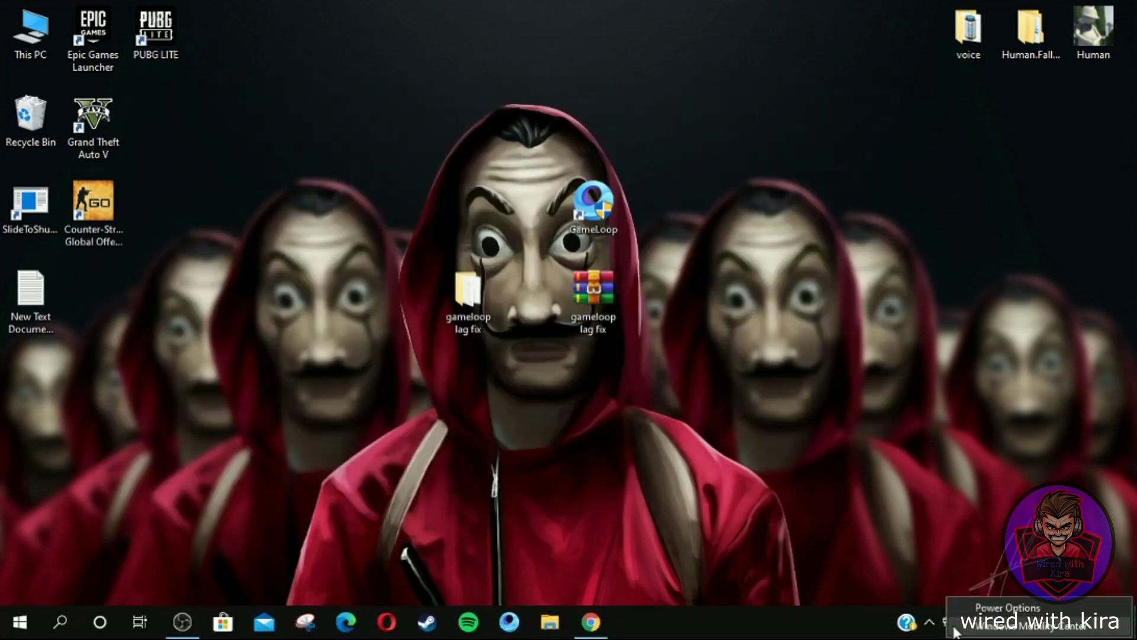
left_click(962, 610)
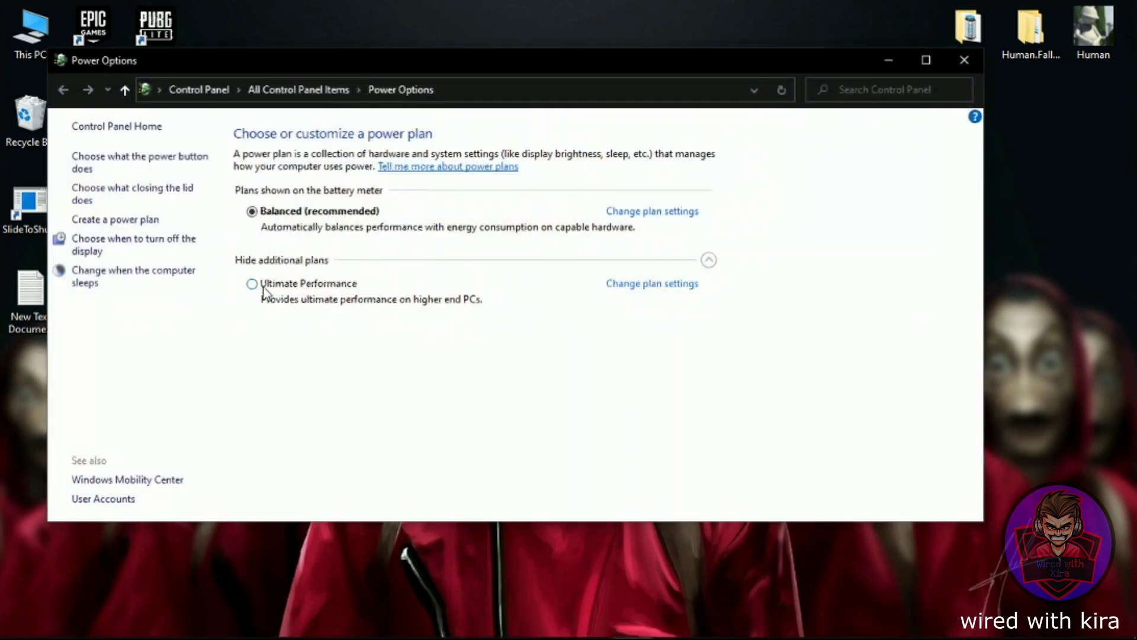
left_click(253, 285)
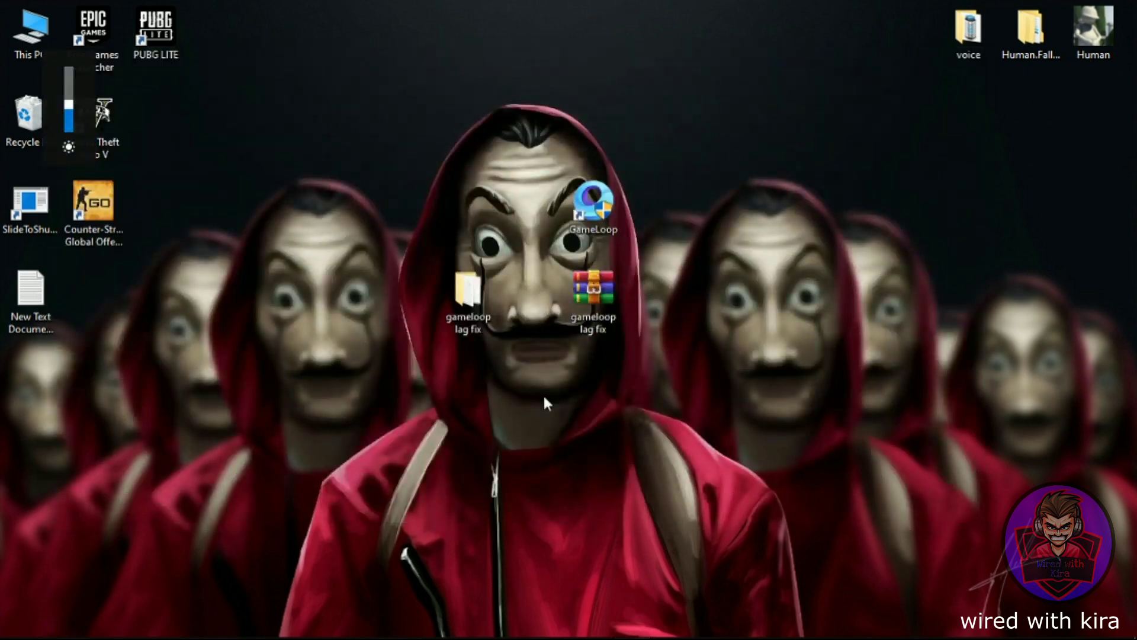
- Install QuickCpuSetup-3.2.0.0-x64 from the gameloop lag fix folder, accepting the license and default destination, launch QuickCPU, and close the folder
double_click(491, 311)
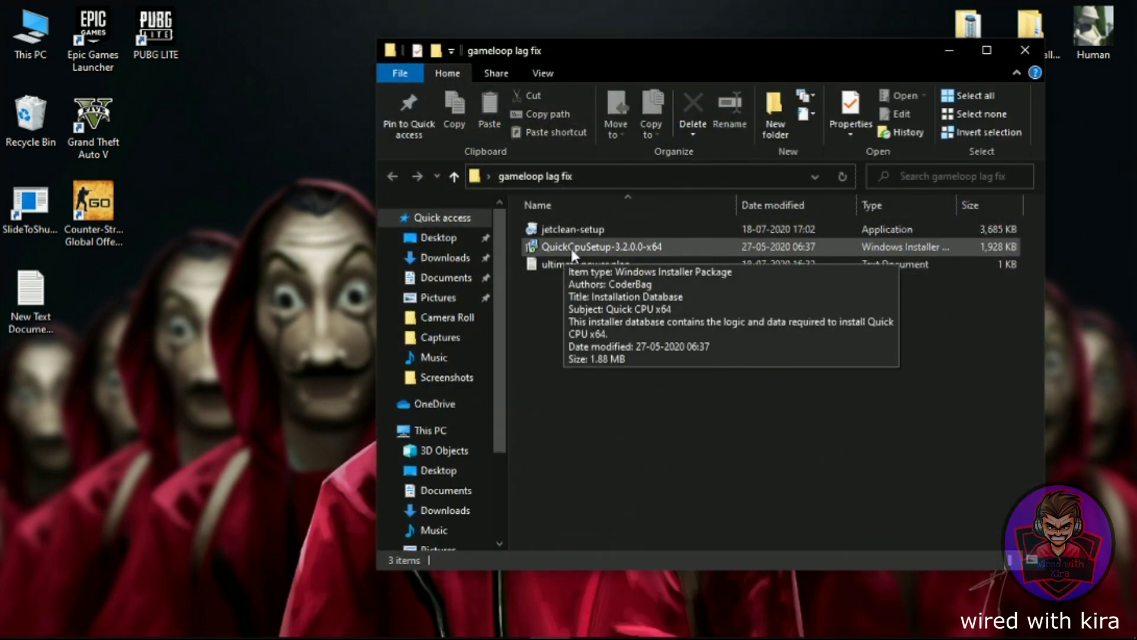
double_click(652, 246)
left_click(652, 454)
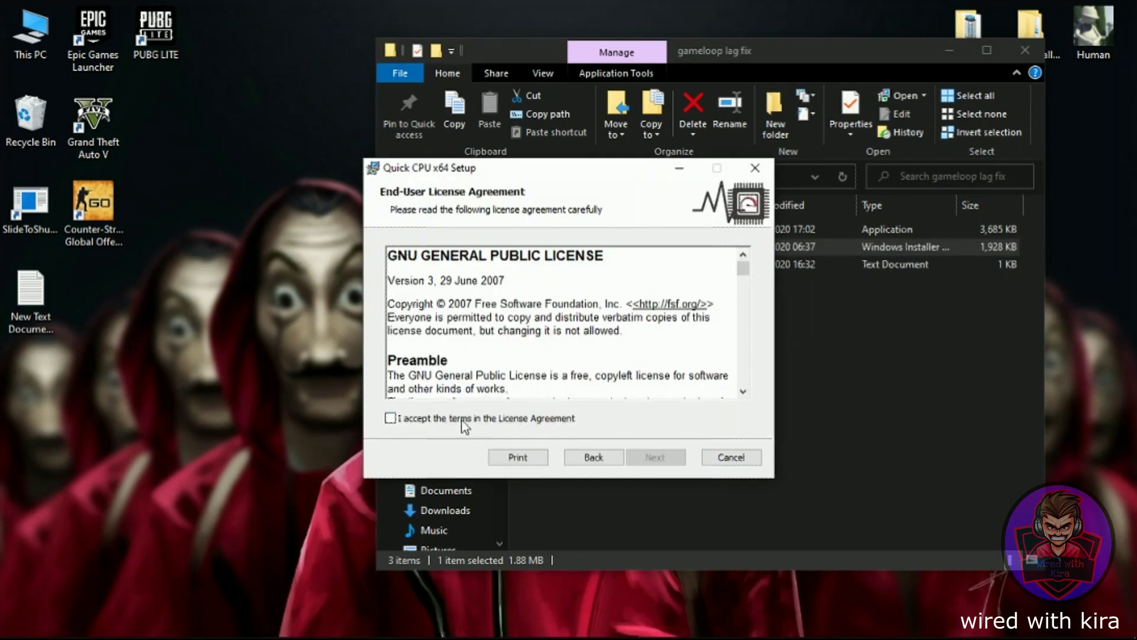
left_click(461, 419)
left_click(665, 458)
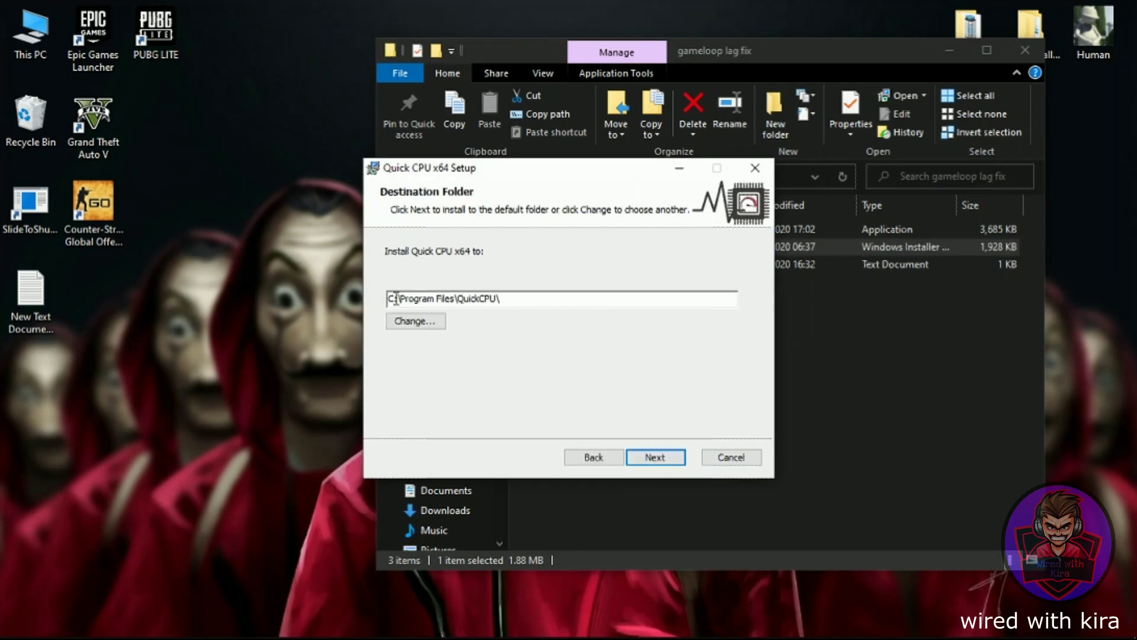
left_click(652, 460)
left_click(654, 464)
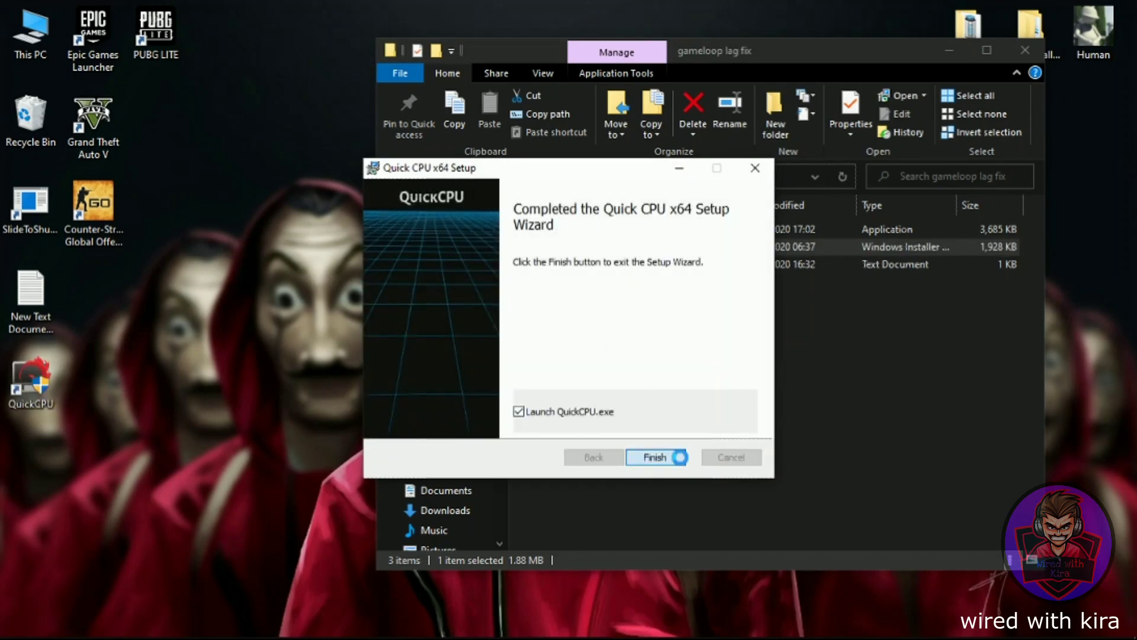
left_click(681, 460)
left_click(1024, 51)
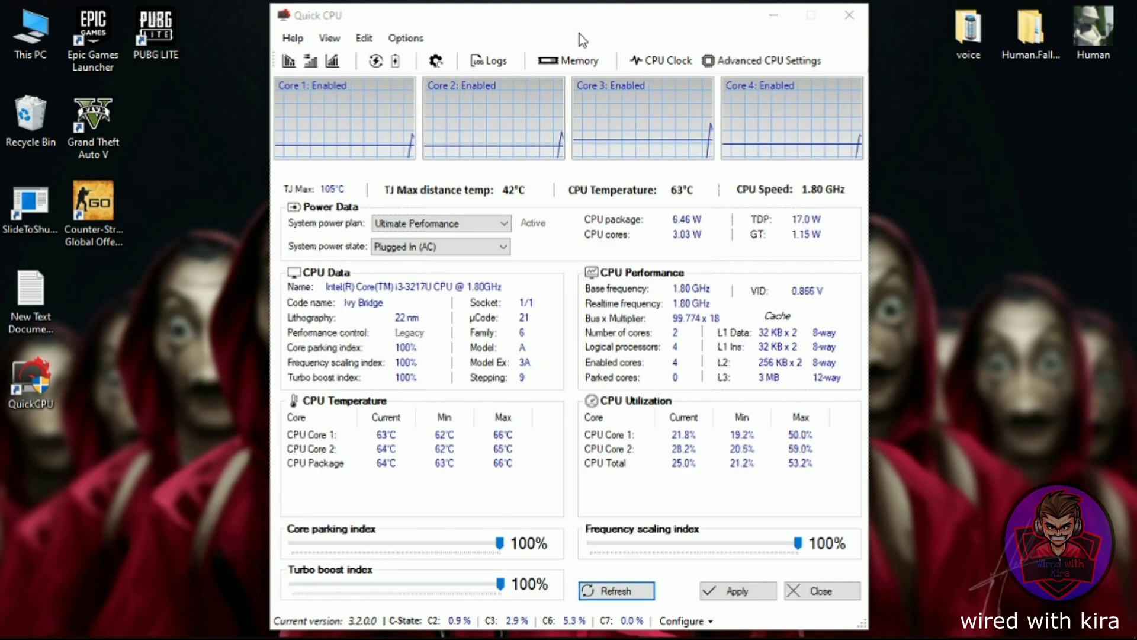
- Keep the core parking, turbo boost and frequency scaling indexes at 100% for the Ultimate Performance plan in the Plugged In (AC) state
left_click(450, 223)
left_click(468, 246)
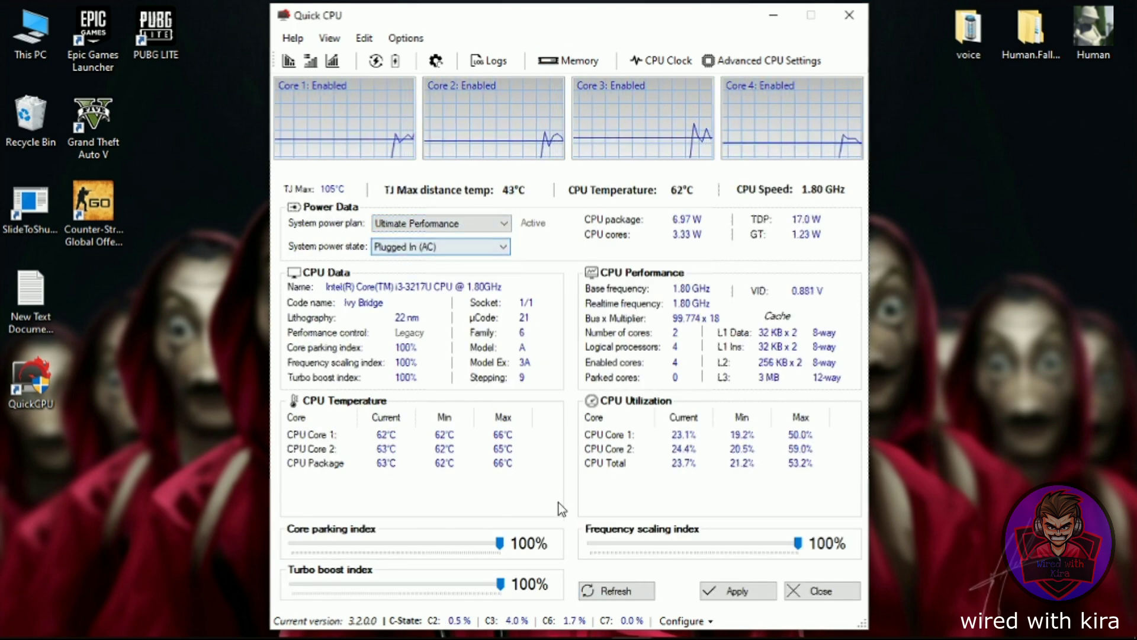
mouse_move(499, 543)
left_mouse_down()
mouse_move(370, 543)
mouse_move(499, 543)
left_mouse_up()
mouse_move(500, 584)
left_mouse_down()
mouse_move(492, 590)
mouse_move(504, 585)
left_mouse_up()
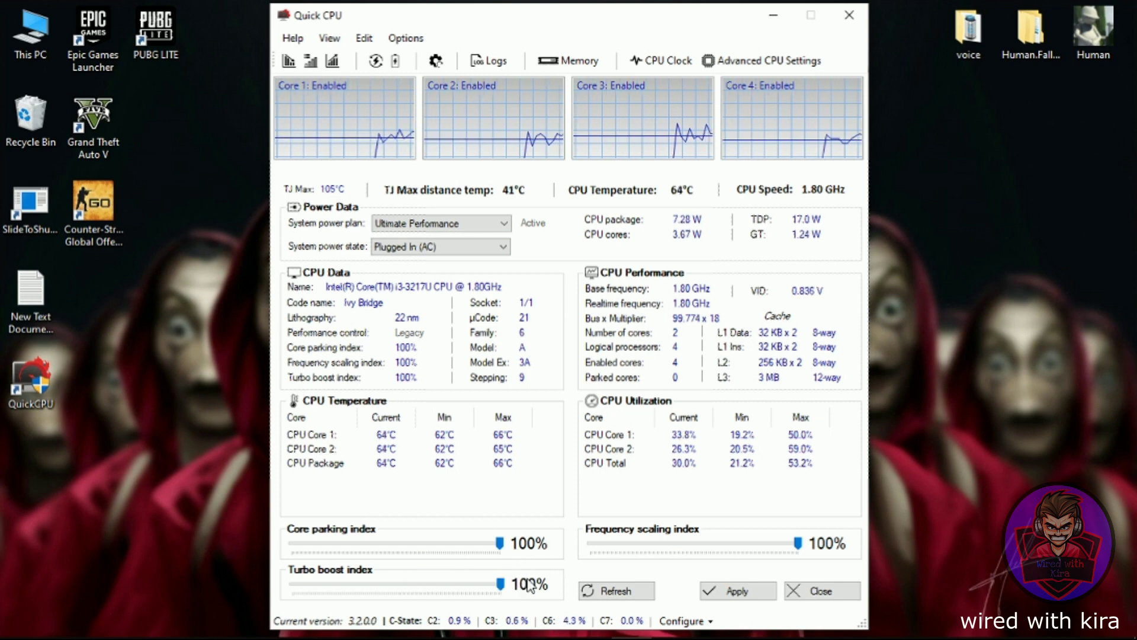
mouse_move(798, 543)
left_mouse_down()
mouse_move(674, 545)
mouse_move(798, 543)
mouse_move(799, 559)
left_mouse_up()
- Switch the system power state to On Battery (DC) and set its turbo boost and frequency scaling indexes to 100%
left_click(474, 246)
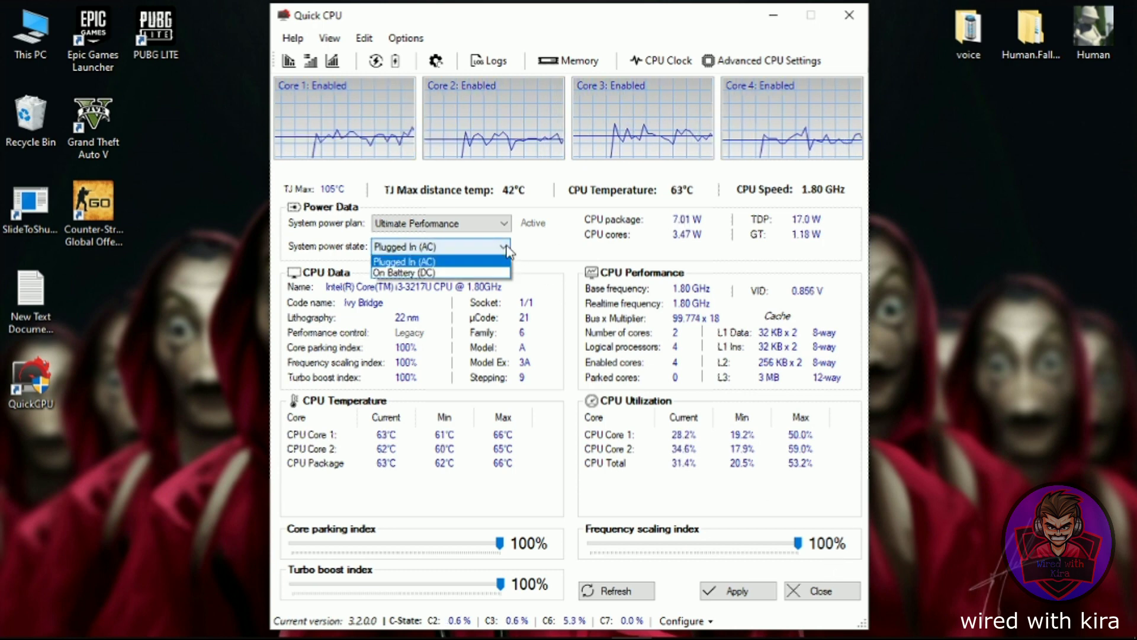
left_click(489, 274)
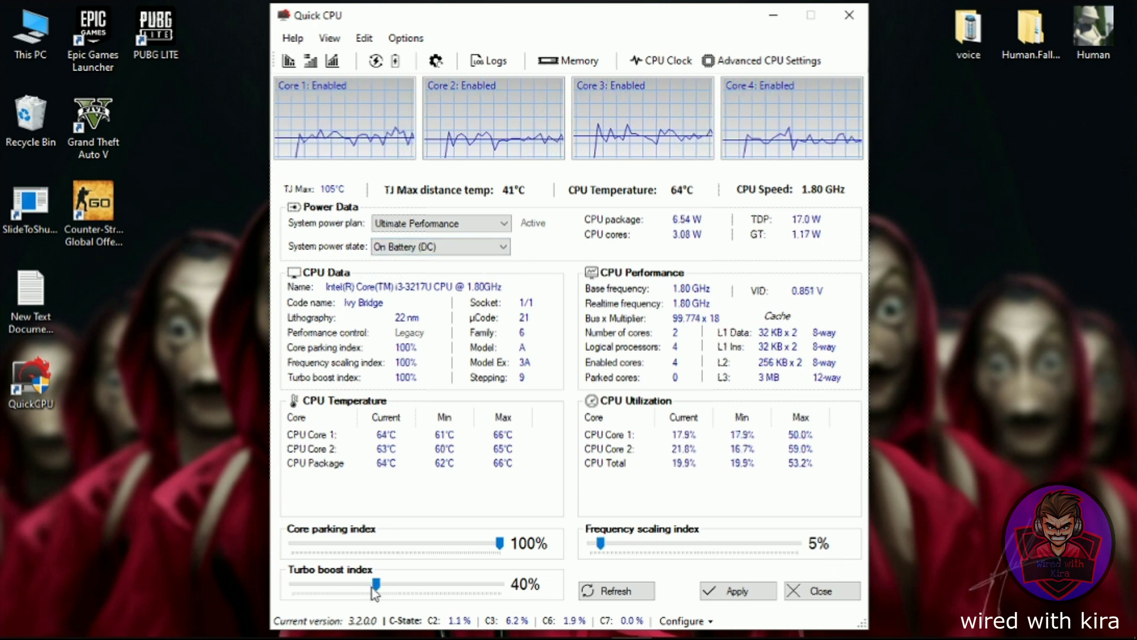
left_click_drag(372, 588, 502, 587)
left_click_drag(604, 546, 798, 544)
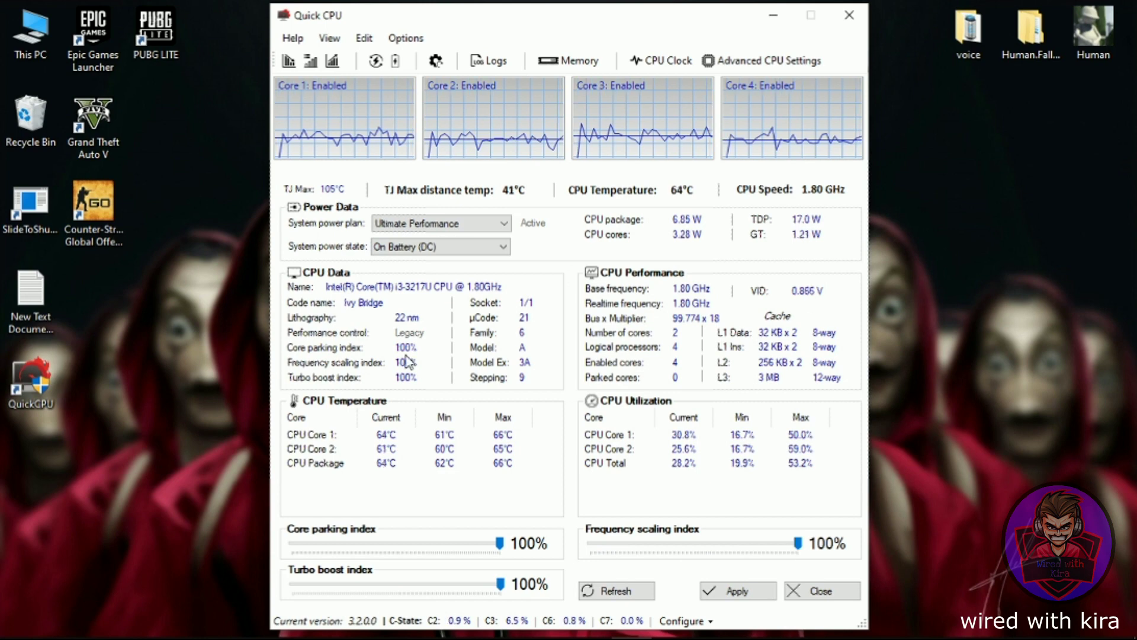
- Return the system power state to Plugged In (AC), apply the CPU settings, and close Quick CPU
left_click(504, 246)
left_click(408, 259)
mouse_move(499, 544)
left_mouse_down()
mouse_move(459, 553)
mouse_move(500, 544)
left_mouse_up()
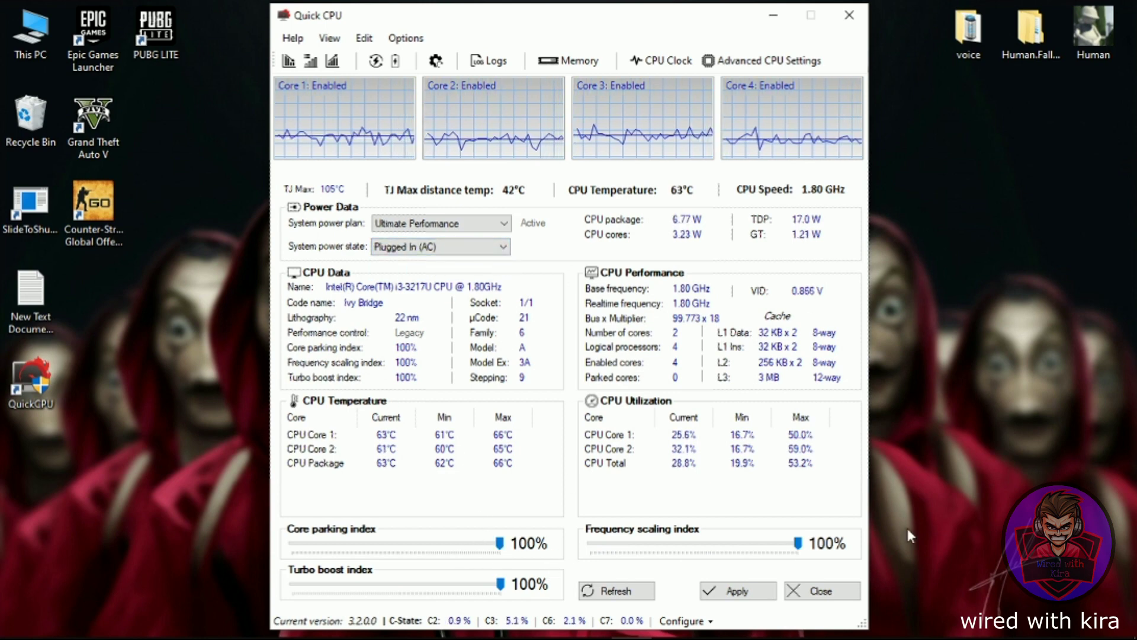
left_click(722, 599)
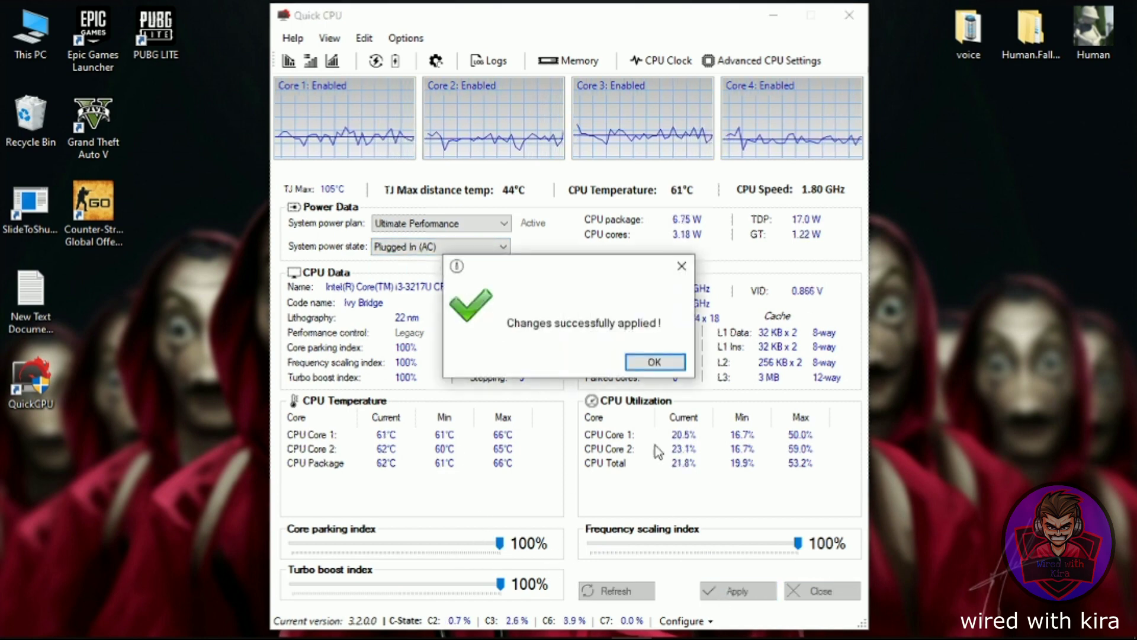
left_click(654, 361)
left_click(849, 15)
- Install JetClean from jetclean-setup in the gameloop lag fix folder, launching it on finish, and close the folder
left_click(480, 302)
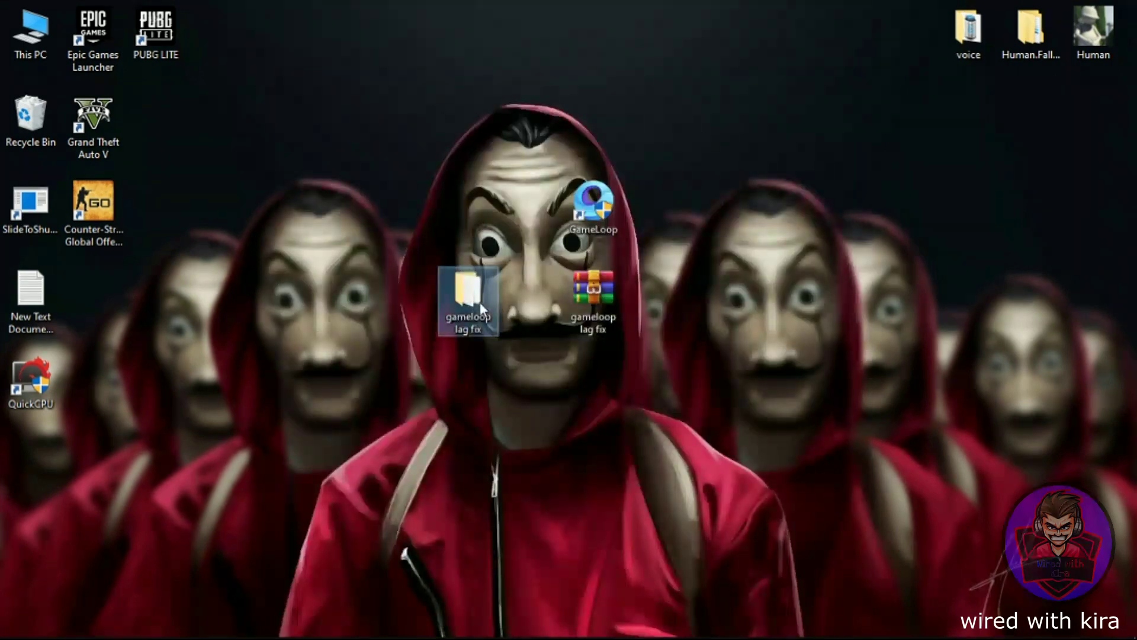
double_click(479, 302)
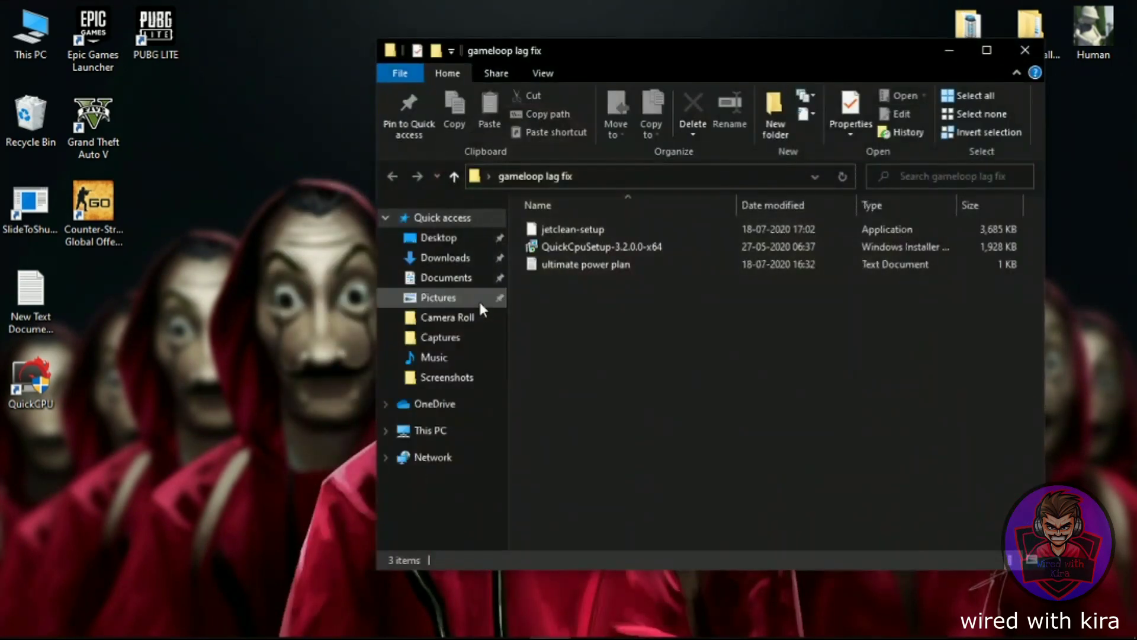
left_click(567, 231)
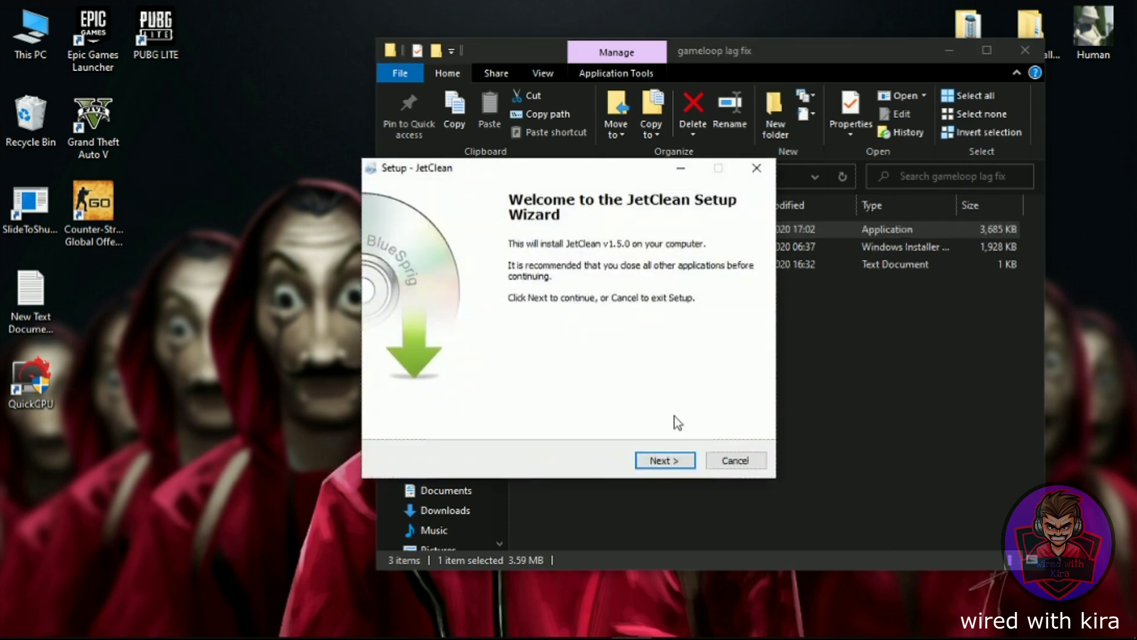
left_click(680, 459)
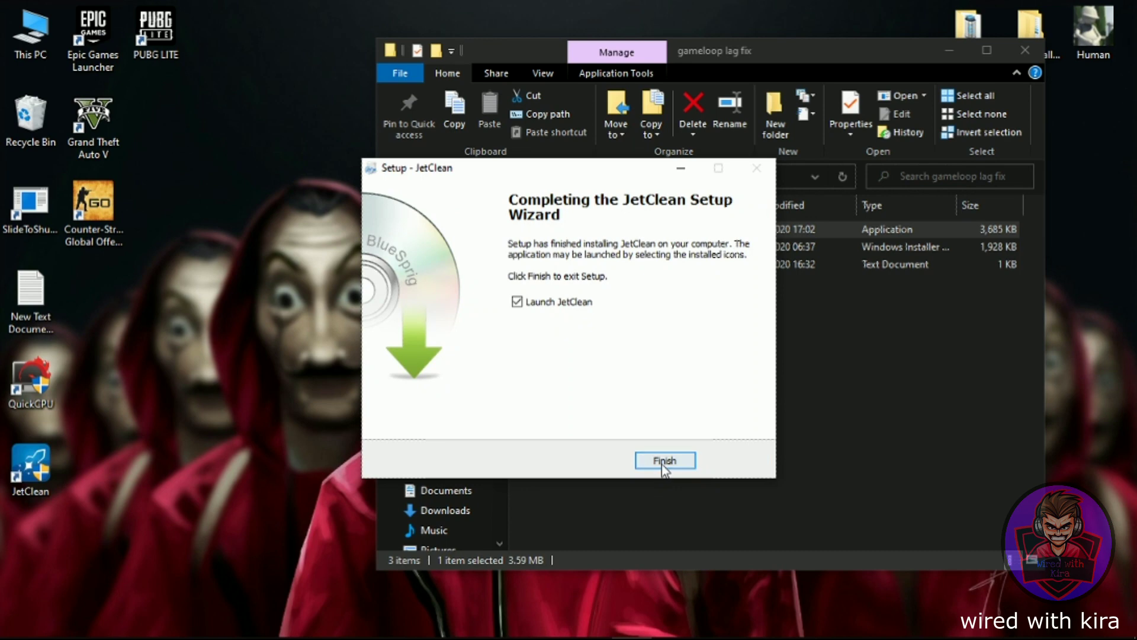
left_click(664, 462)
left_click(1026, 50)
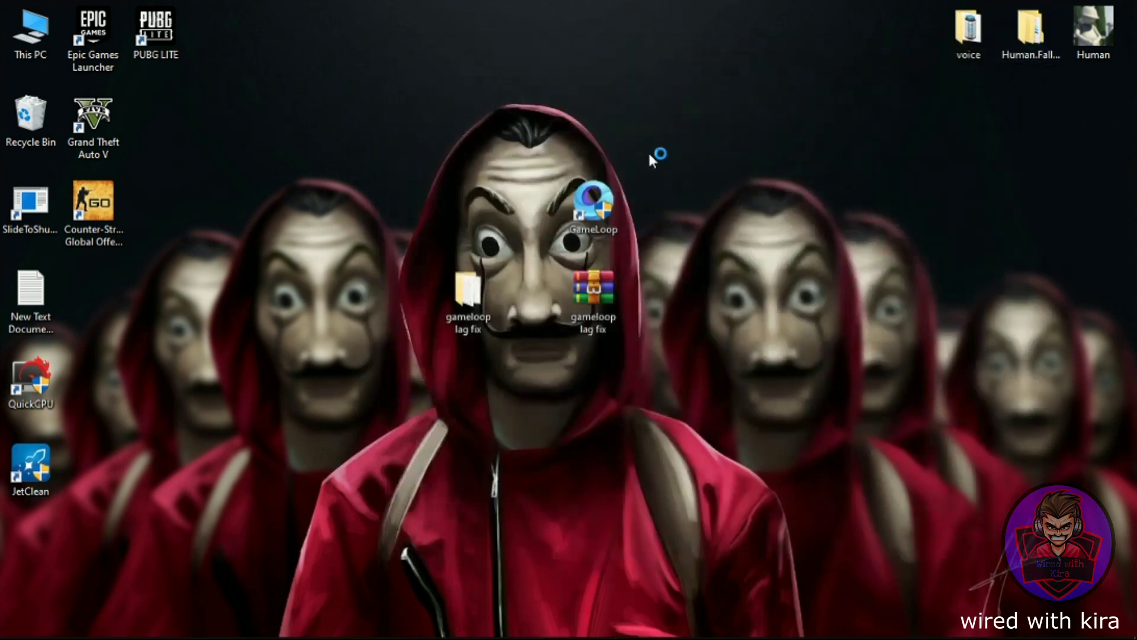
- Scan the PC in JetClean with the Registry, Windows, Apps, Shortcuts and RAM Clean categories, repair all found problems, and close it
right_click(339, 232)
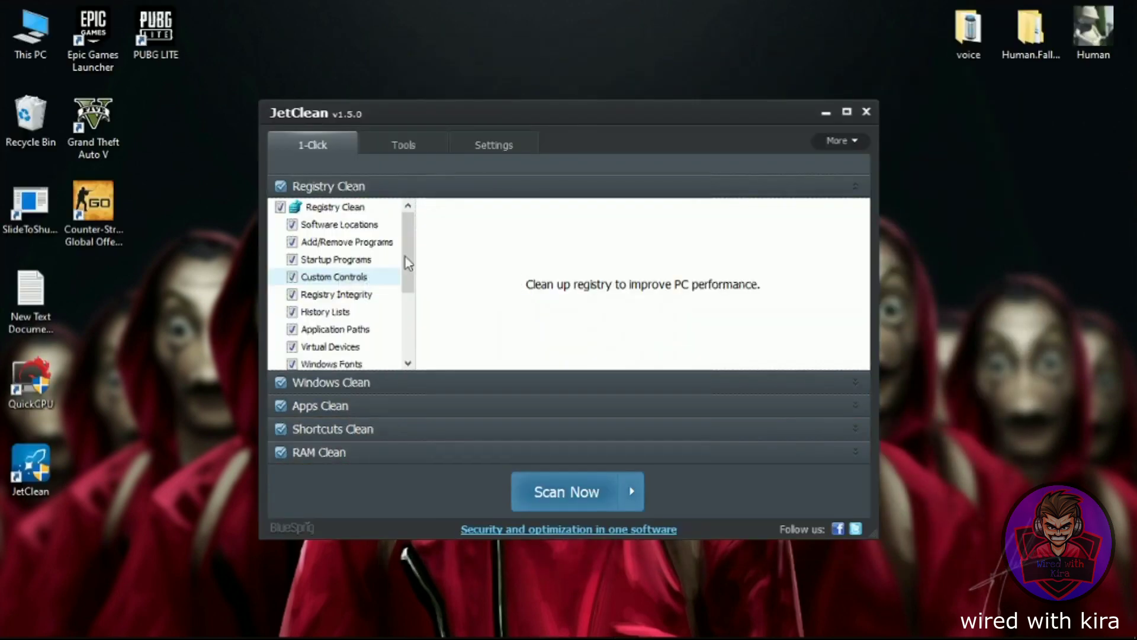
left_click_drag(477, 107, 497, 98)
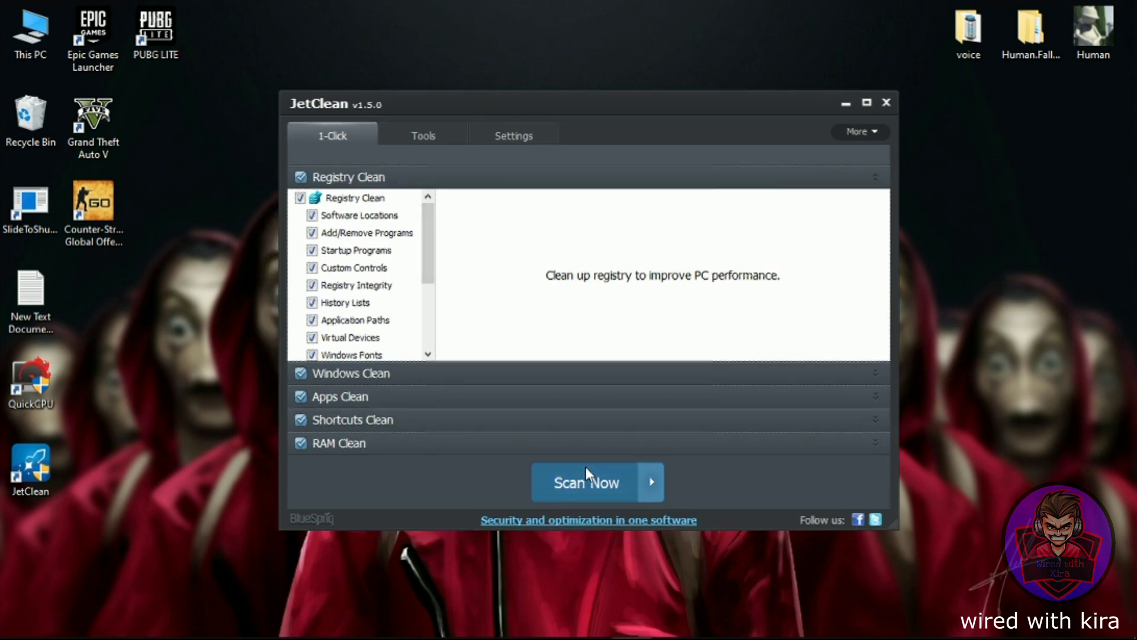
left_click(585, 466)
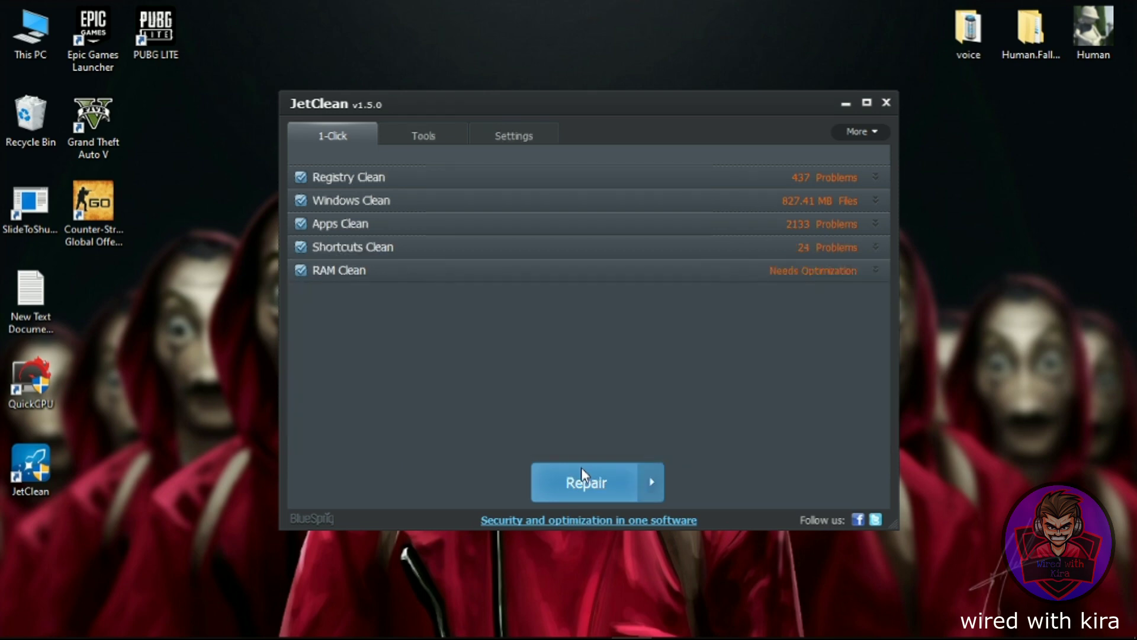
left_click(588, 478)
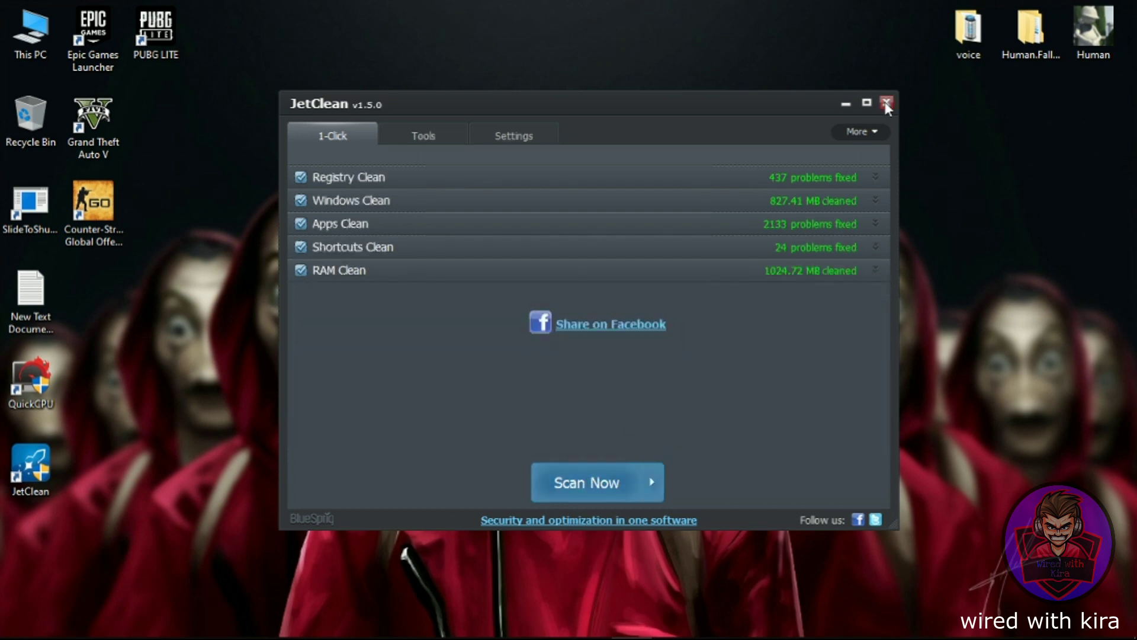
left_click(885, 102)
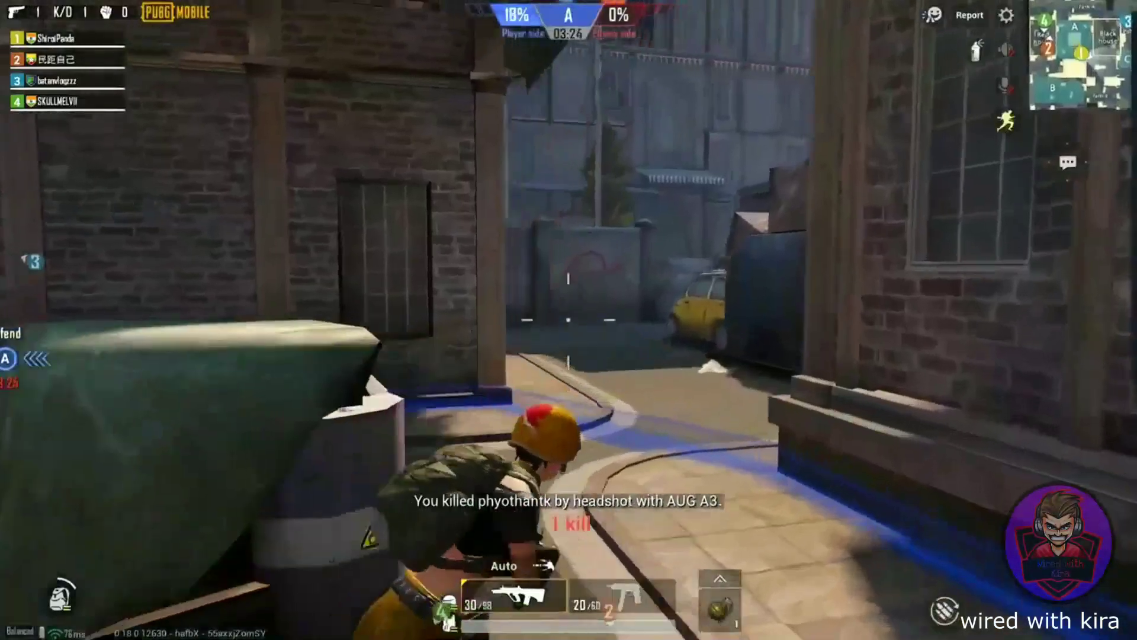